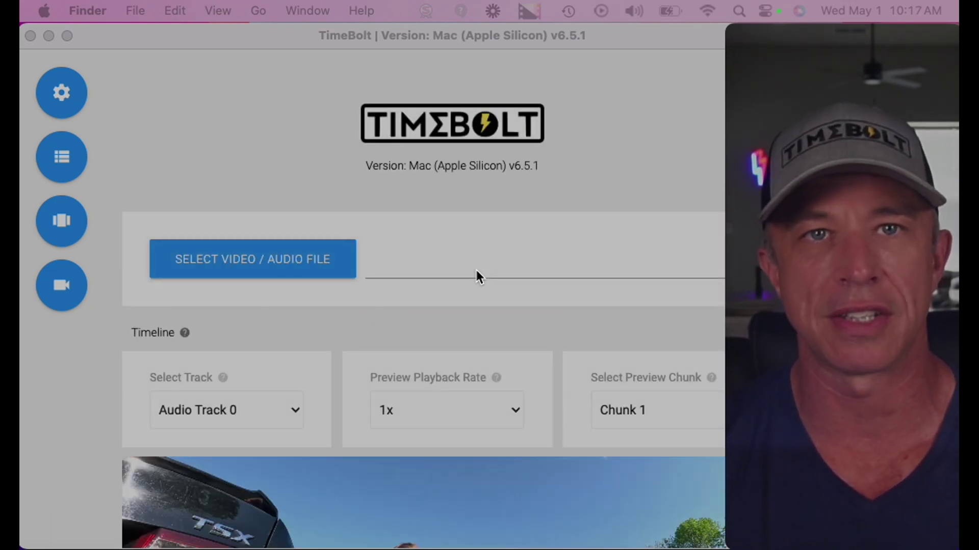
Examine the video preview and the silence cuts detected along the audio timeline.
scroll(475, 244, "down", 7)
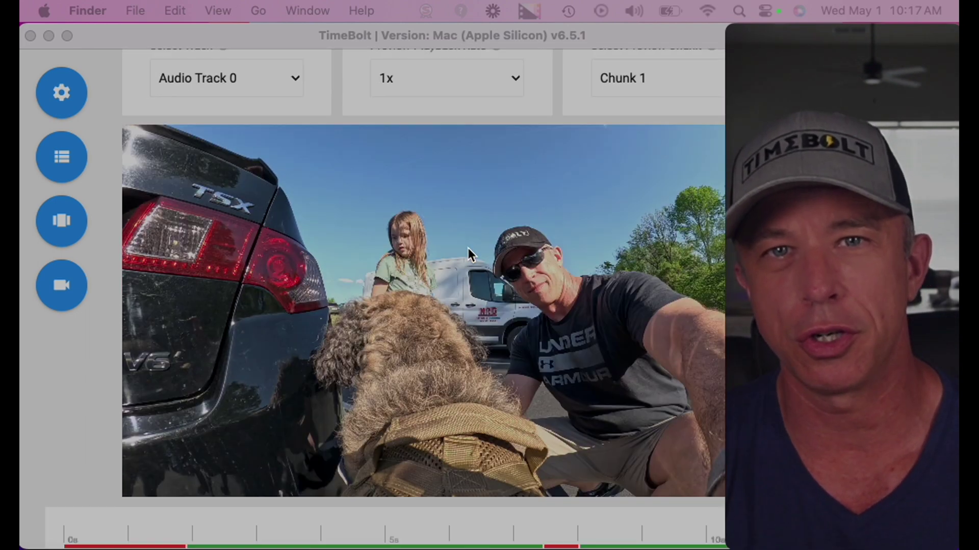
scroll(468, 248, "down", 4)
scroll(467, 243, "up", 2)
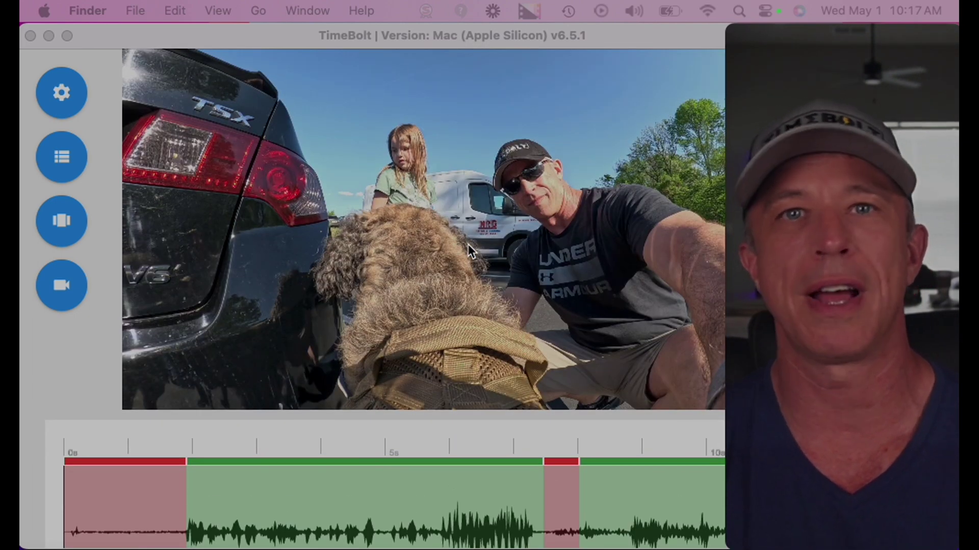
scroll(468, 244, "down", 1)
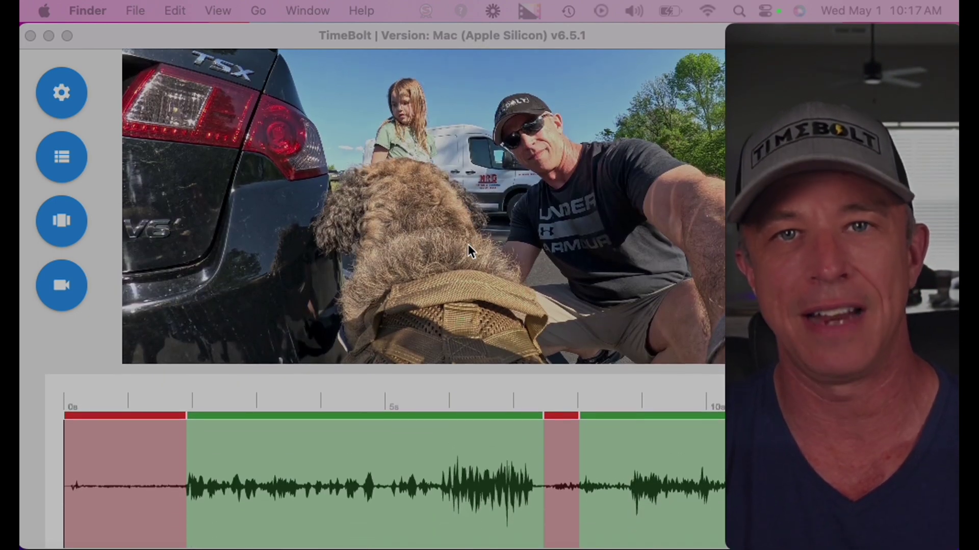
scroll(372, 295, "down", 5)
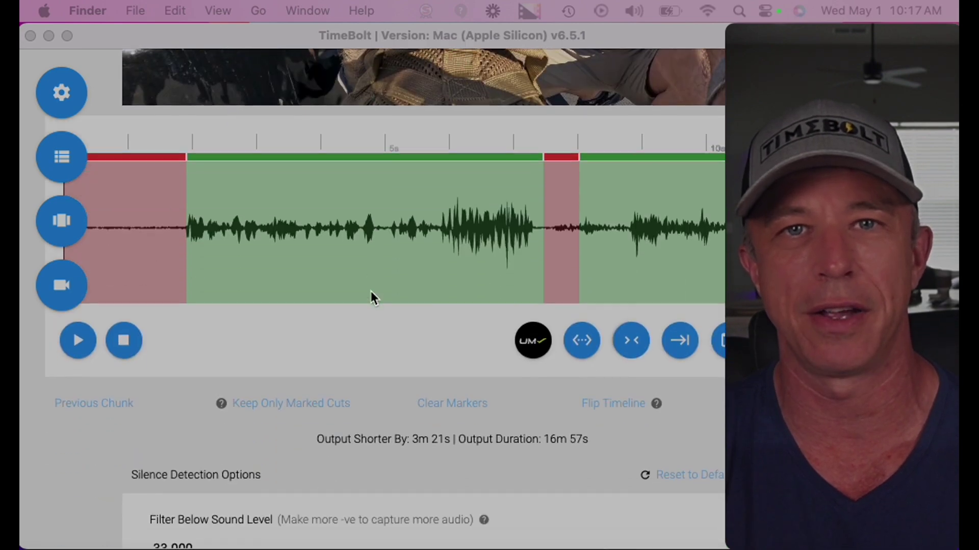
scroll(372, 294, "up", 6)
scroll(418, 497, "down", 1)
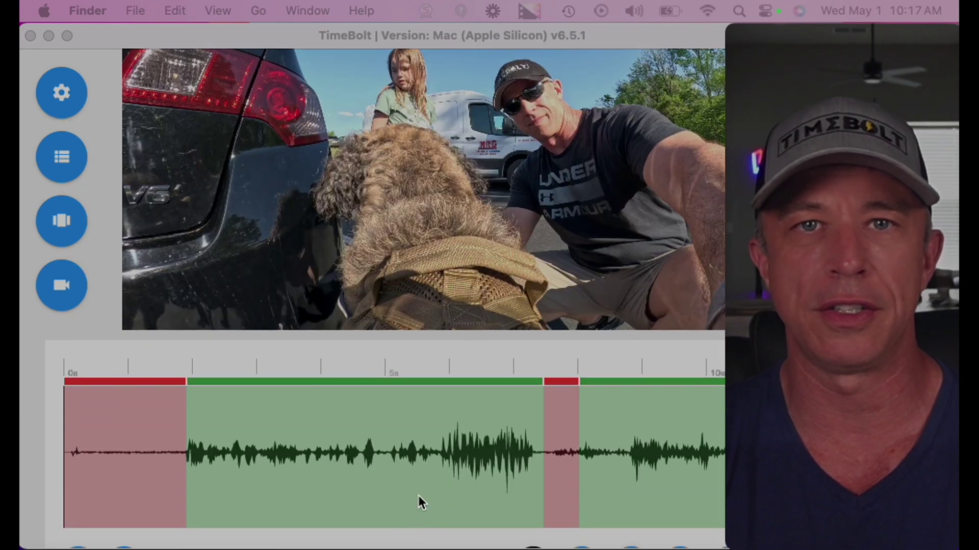
scroll(418, 497, "right", 10)
scroll(418, 497, "up", 3)
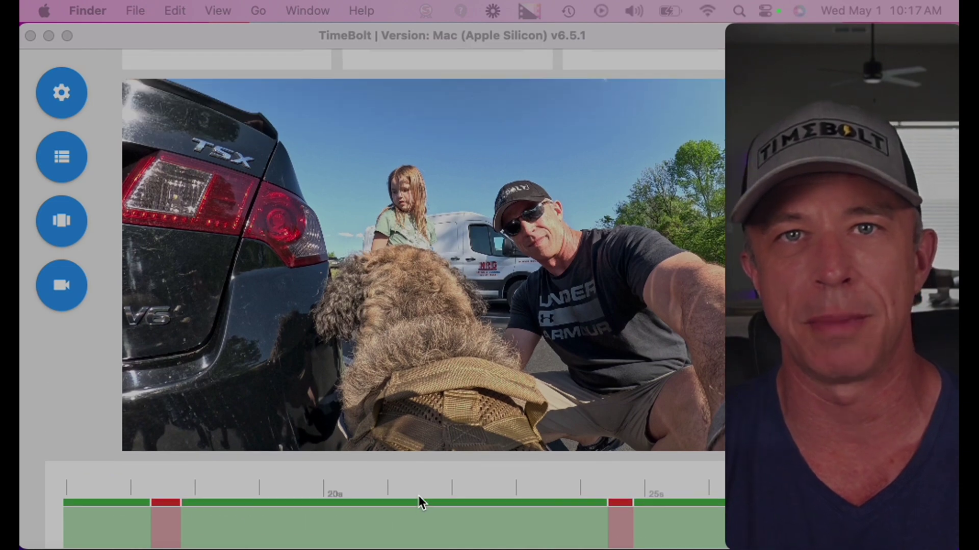
scroll(418, 497, "down", 6)
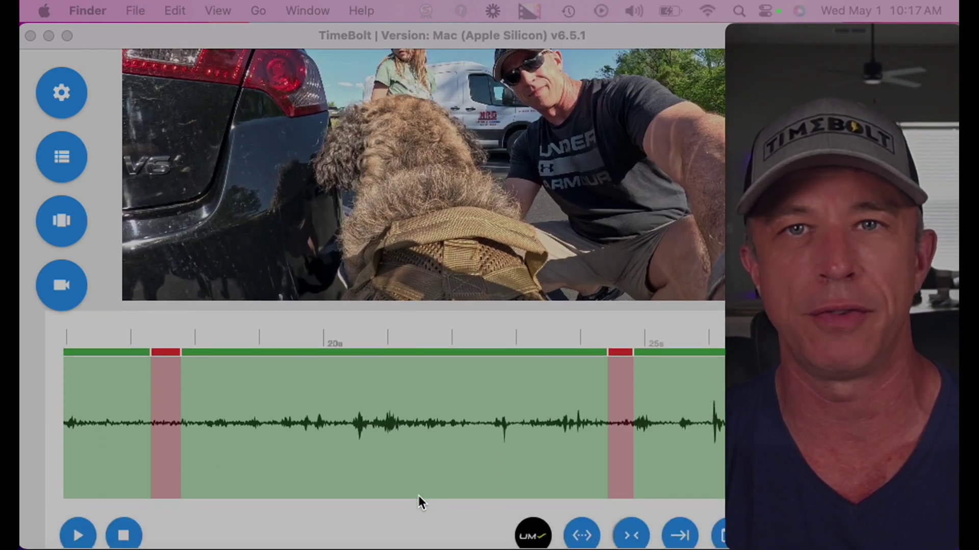
Set the silence detection to remove only silences longer than 10 seconds and update the detection.
scroll(417, 472, "down", 10)
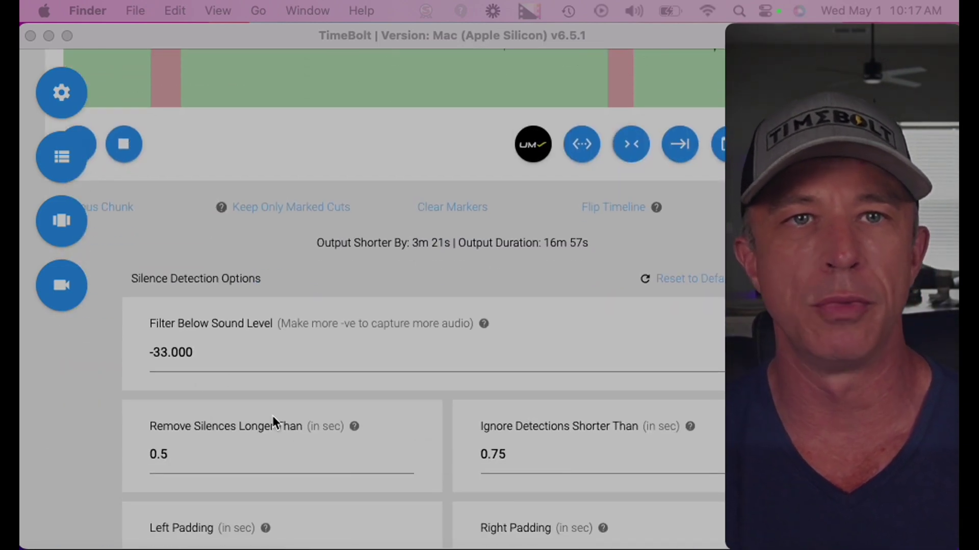
double_click(216, 449)
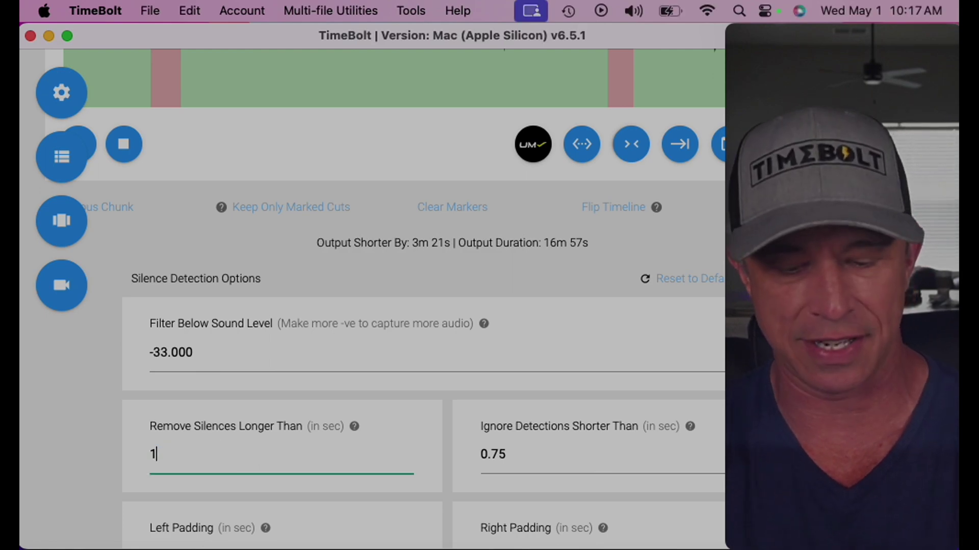
scroll(270, 291, "down", 10)
scroll(270, 293, "up", 5)
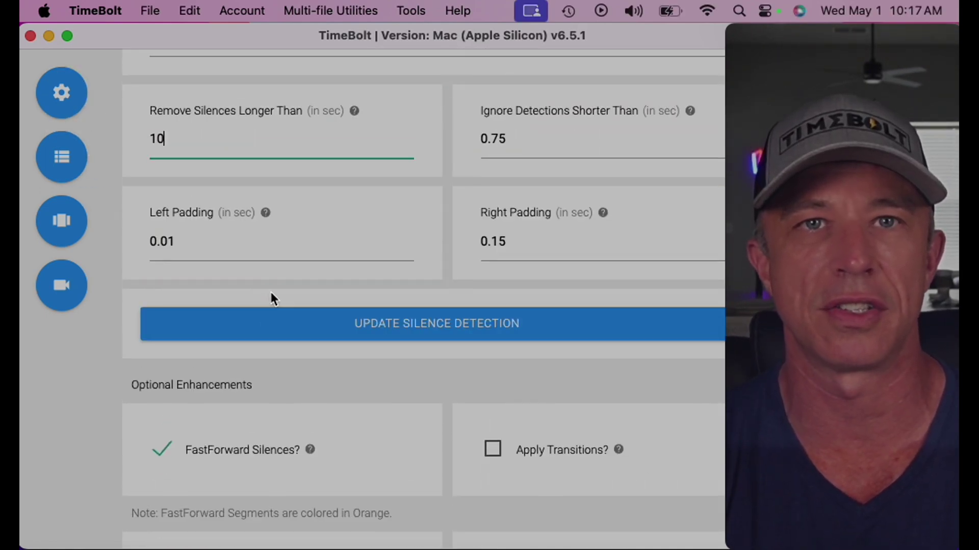
left_click(330, 325)
Examine the updated timeline for remaining silence cuts and check the output duration.
scroll(329, 321, "up", 5)
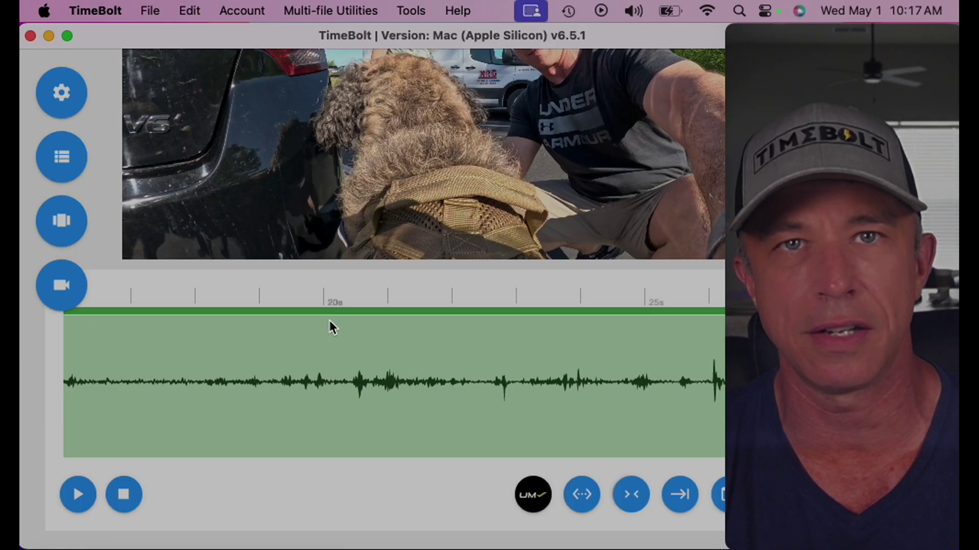
scroll(379, 406, "right", 15)
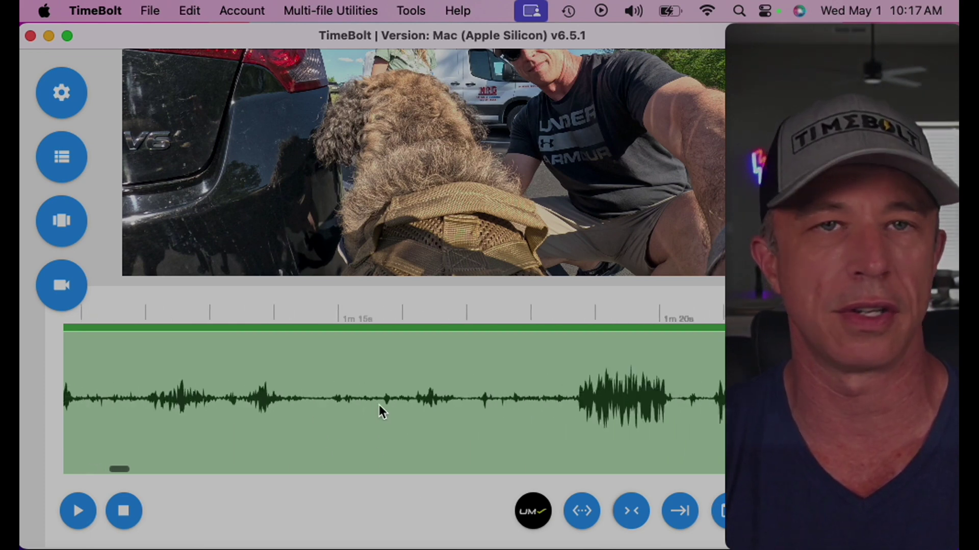
scroll(378, 405, "left", 3)
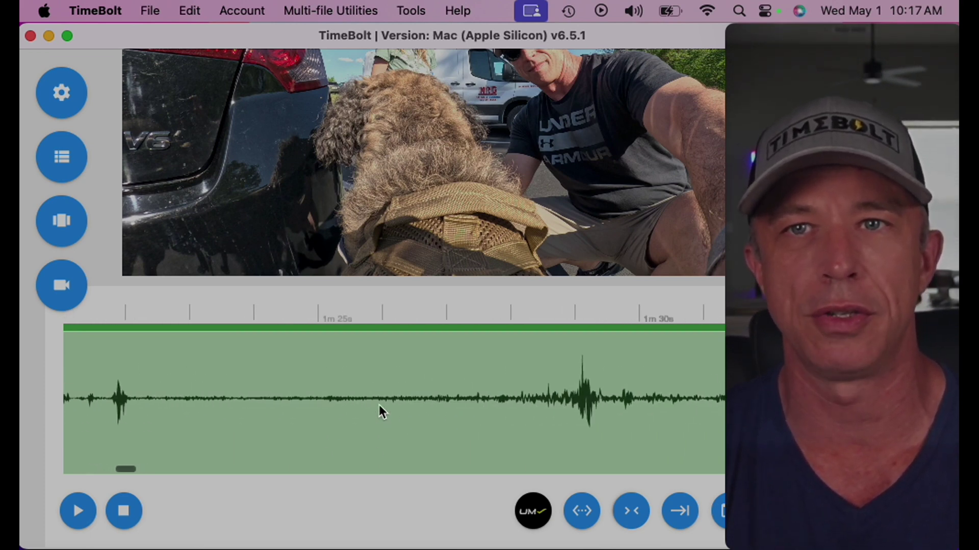
scroll(379, 404, "left", 20)
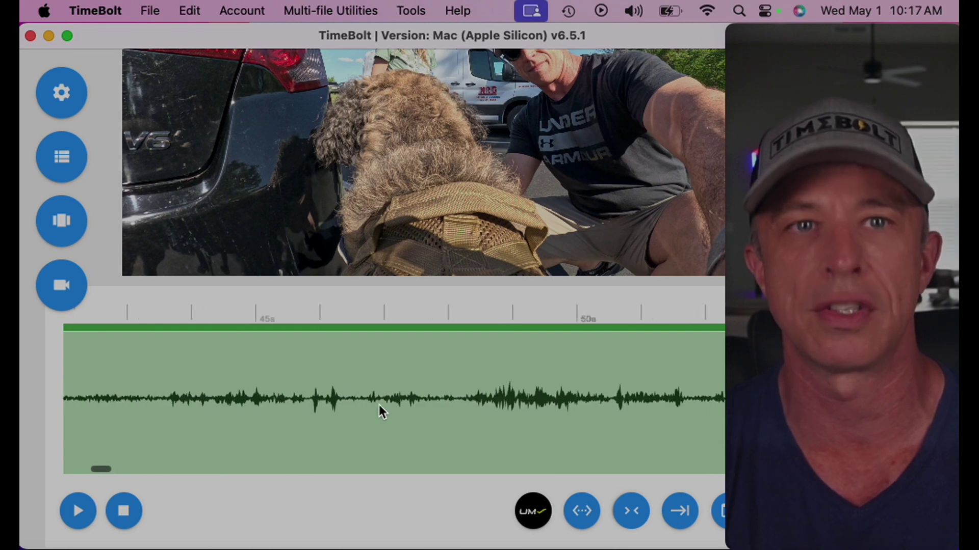
scroll(379, 405, "left", 13)
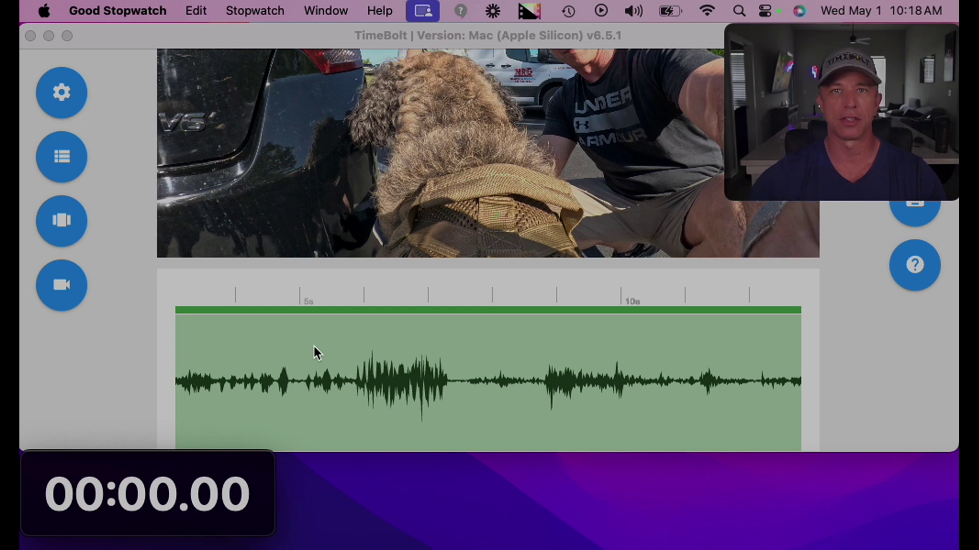
scroll(313, 347, "up", 4)
scroll(315, 337, "down", 10)
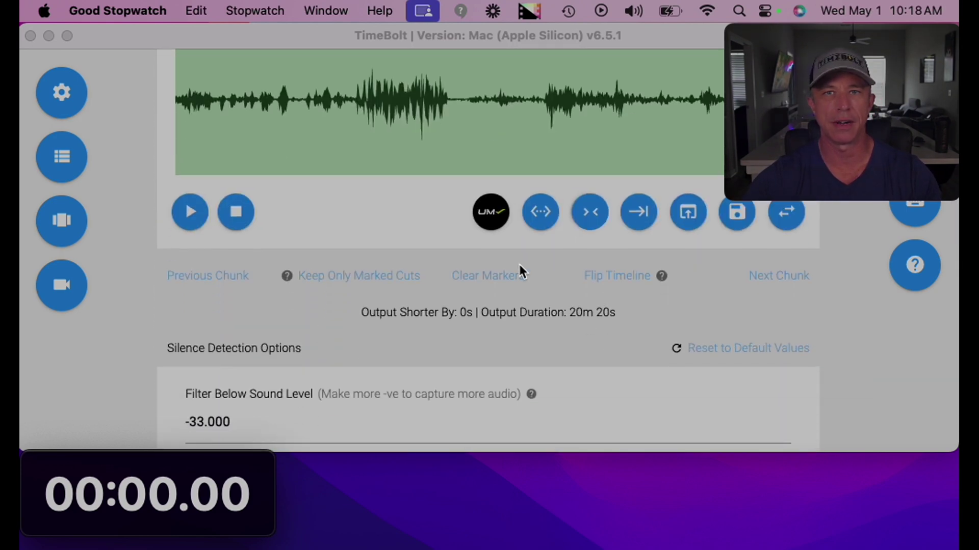
scroll(454, 265, "up", 5)
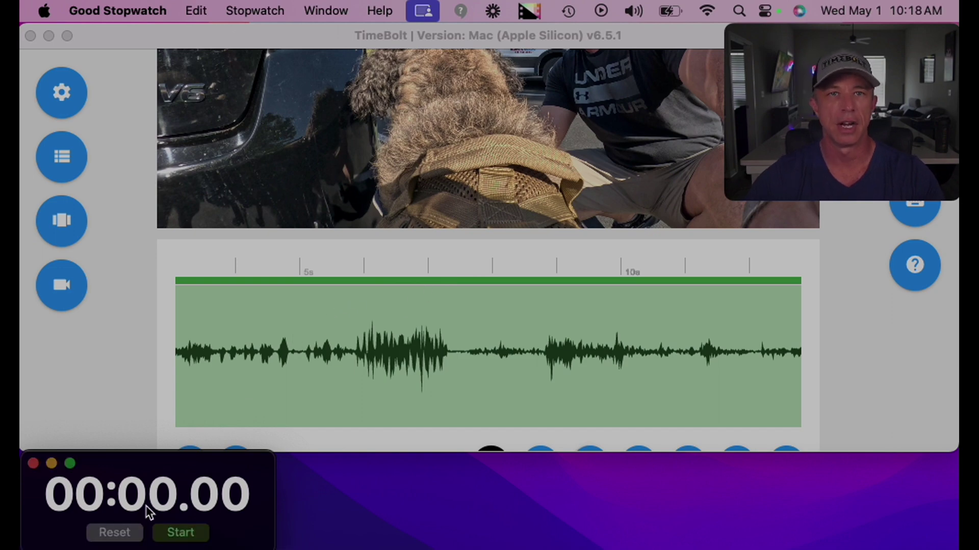
Start the stopwatch, then return to TimeBolt and change the preview playback rate.
left_click(181, 530)
left_click(198, 369)
scroll(199, 371, "up", 3)
scroll(199, 367, "up", 2)
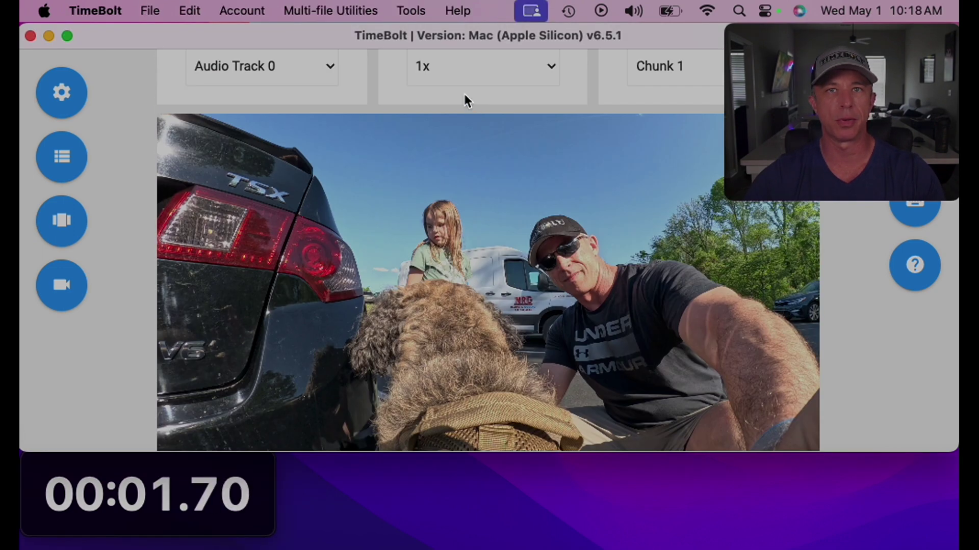
left_click(457, 68)
left_click(456, 91)
scroll(267, 258, "down", 3)
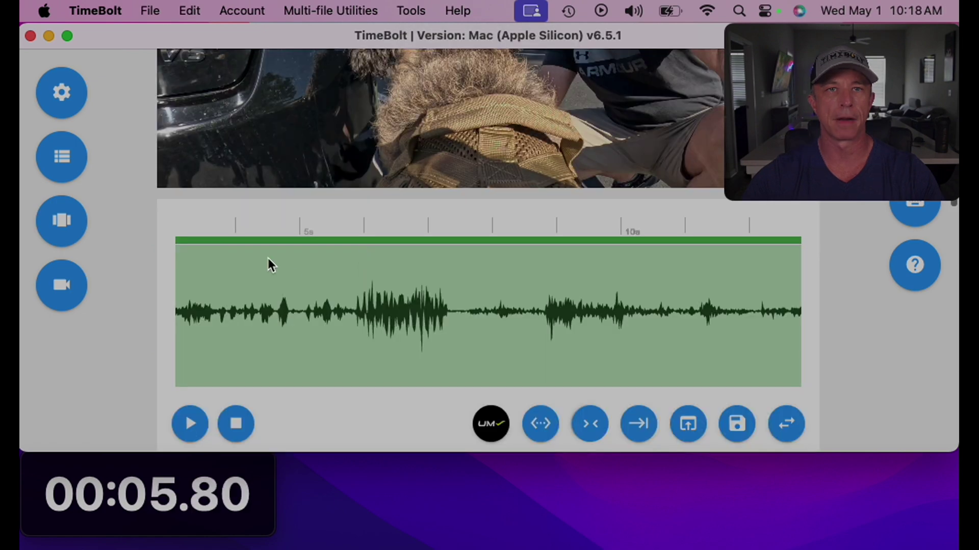
Split the clip at about 1.8 s and 7.4 s near the start of the timeline.
scroll(210, 294, "up", 3)
right_click(194, 291)
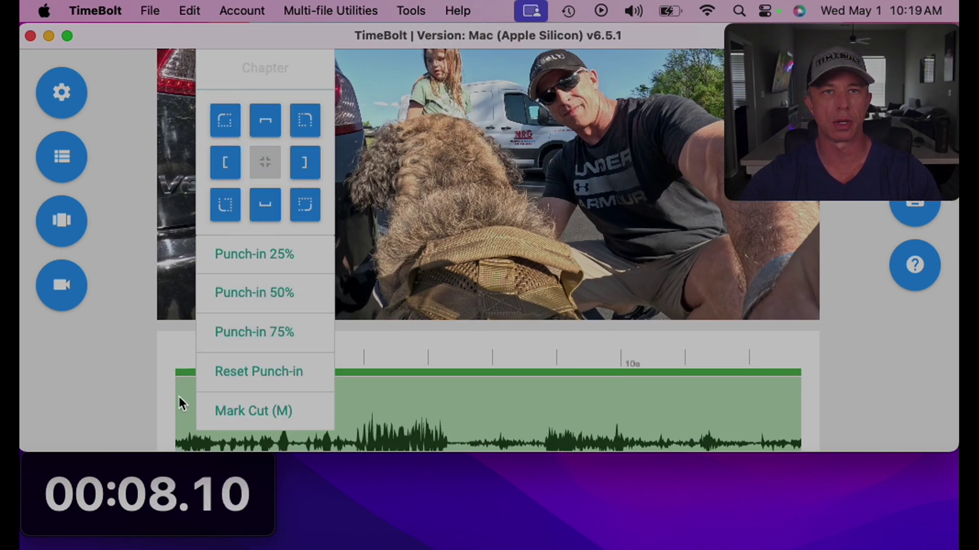
left_click(179, 398)
scroll(253, 345, "down", 2)
scroll(254, 342, "up", 1)
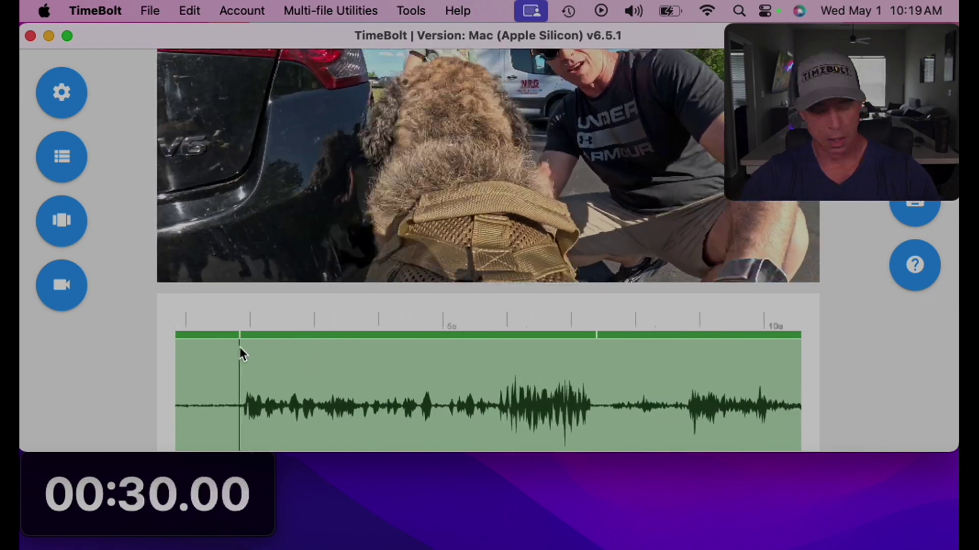
Remove the footage leading up to about 1m 40s and split the clip again about one second further on.
left_click(239, 347)
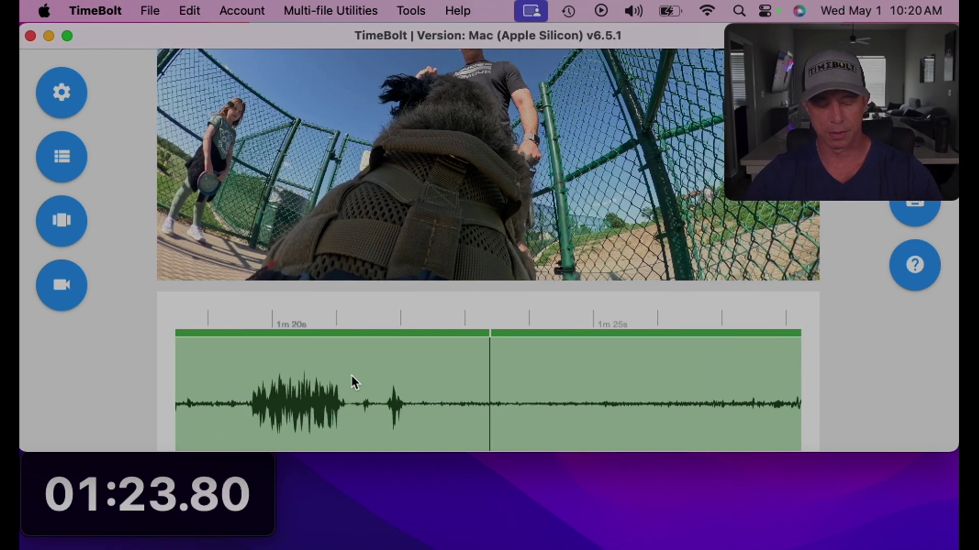
left_click(351, 375)
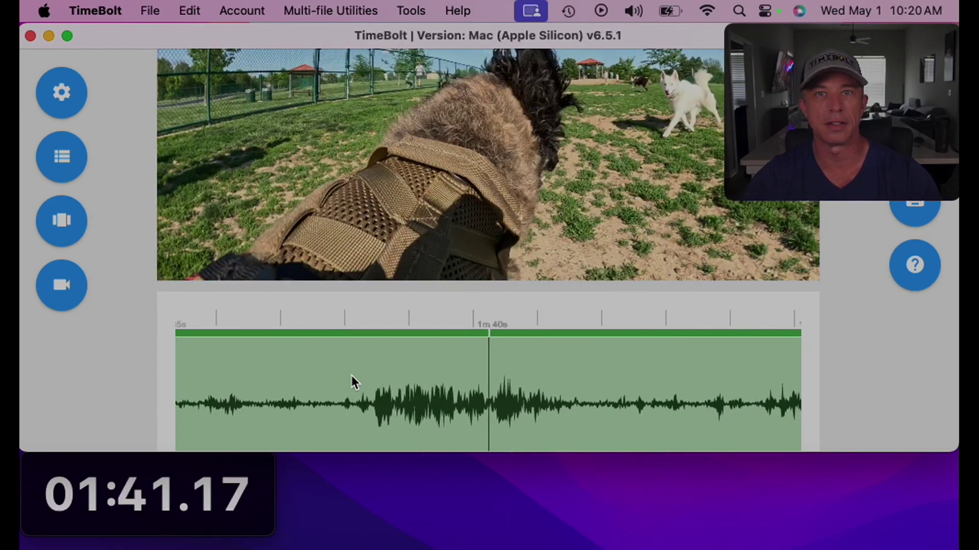
left_click(351, 375)
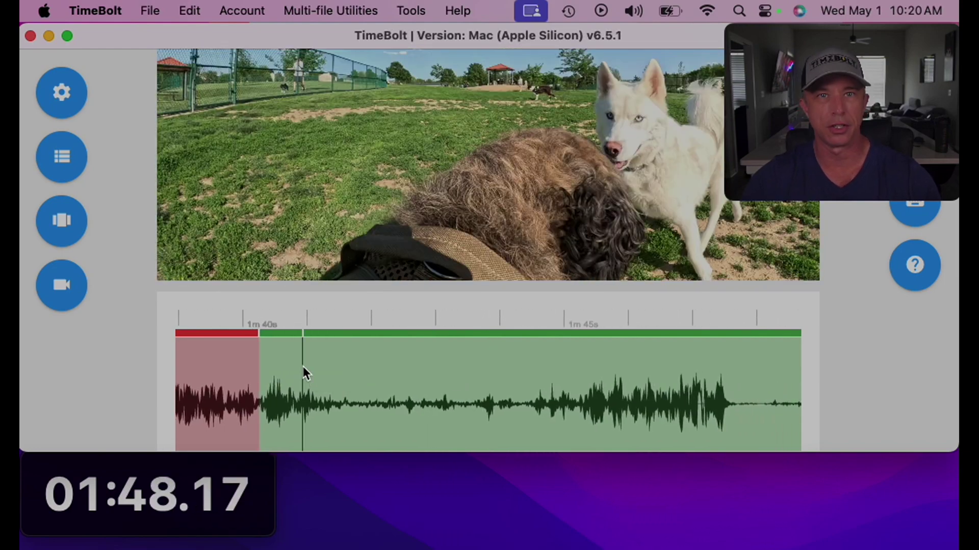
Review the FastForward speed settings and turn the short segment just after 1m 40s into a FastForward segment.
scroll(303, 366, "down", 10)
scroll(301, 364, "down", 2)
scroll(273, 366, "down", 7)
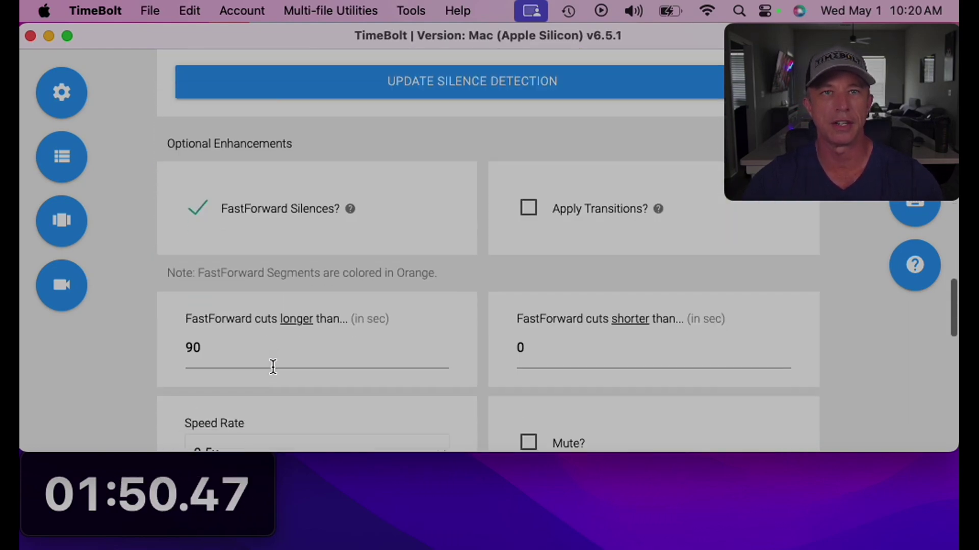
scroll(481, 354, "down", 2)
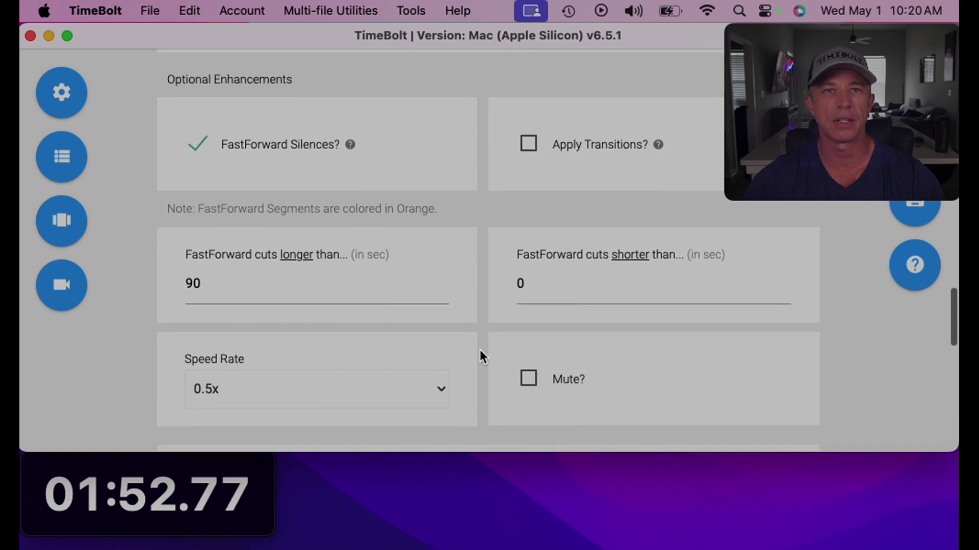
scroll(390, 380, "up", 8)
scroll(386, 371, "up", 15)
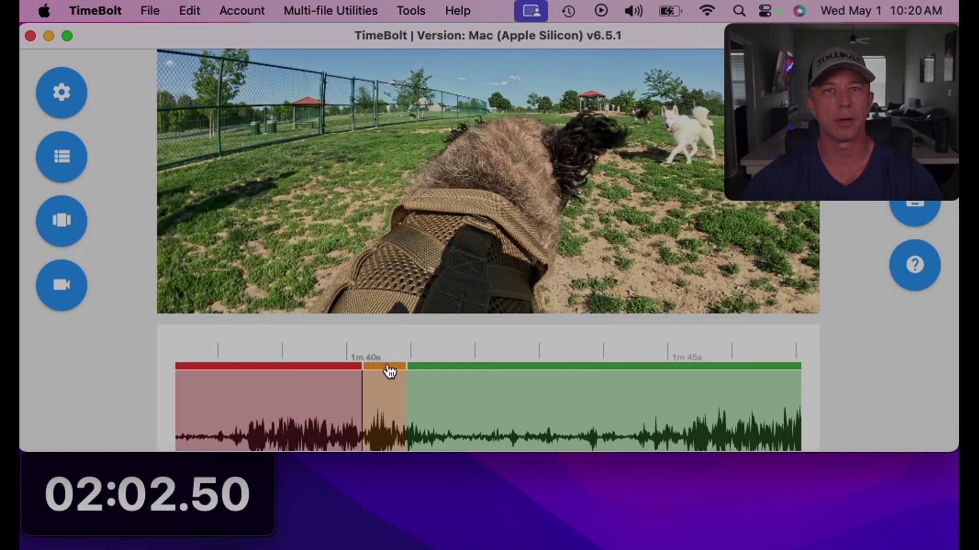
Play back the timeline around the FastForward segment just after 1m 40s.
scroll(413, 381, "down", 3)
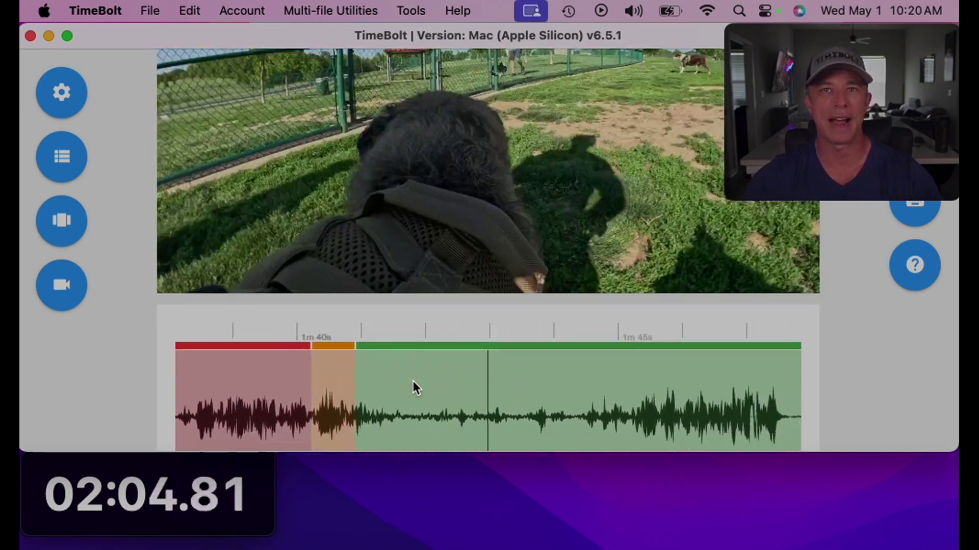
left_click(223, 413)
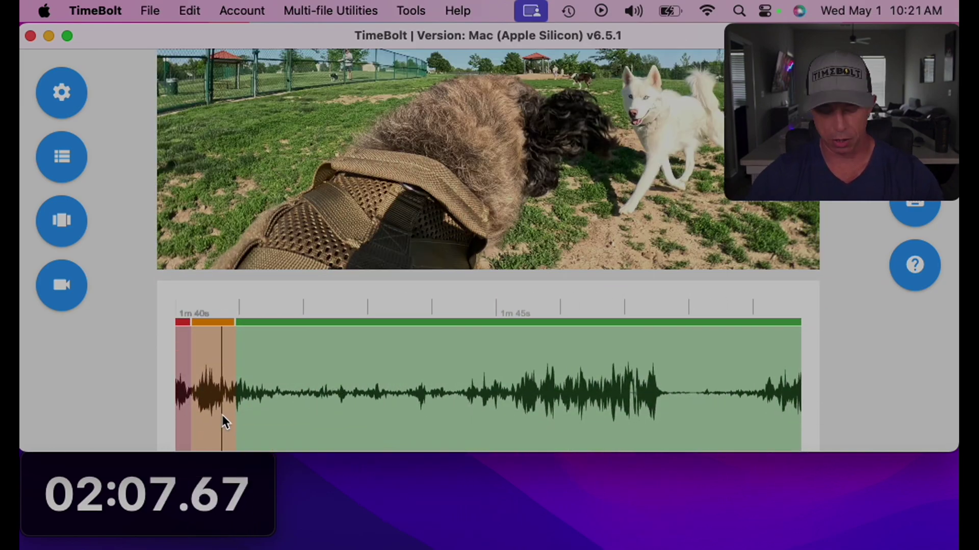
scroll(291, 399, "left", 5)
scroll(365, 395, "down", 5)
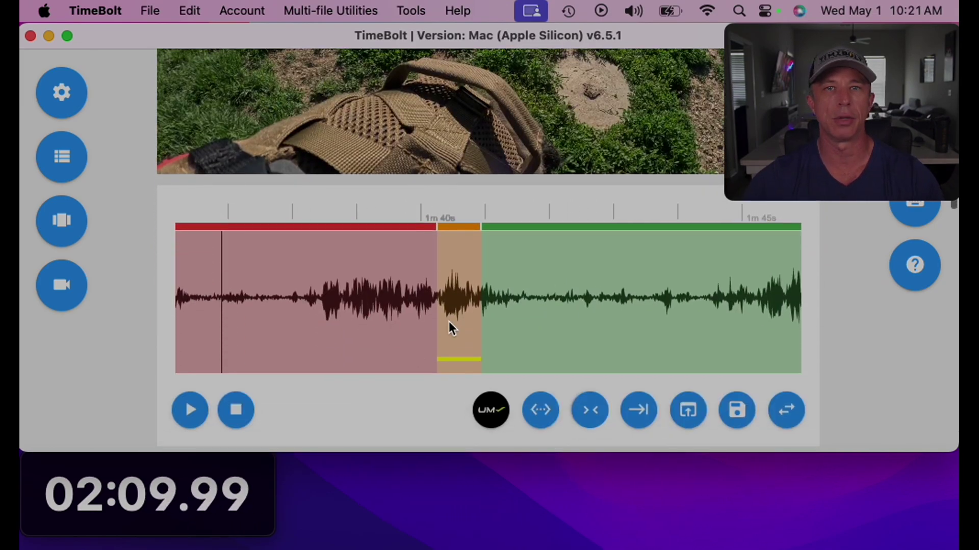
scroll(487, 314, "up", 2)
key("space")
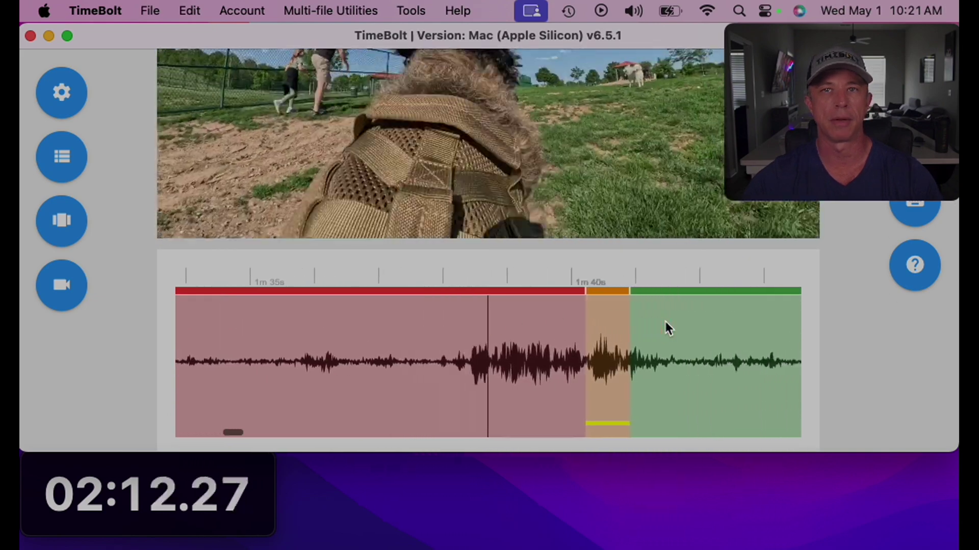
key("space")
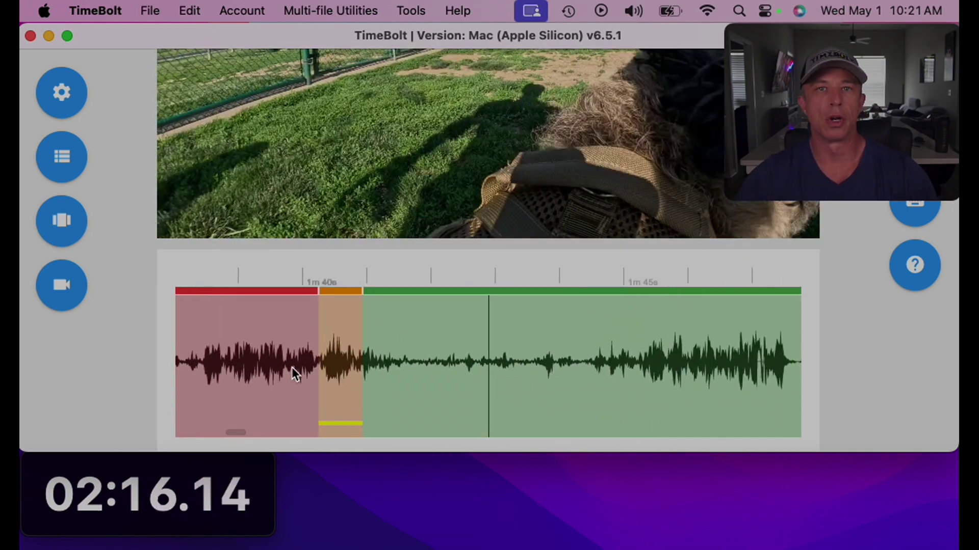
Add the chapter title "Old nemisis joins us" to the FastForward segment just after 1m 40s.
right_click(333, 348)
type("Old nemisis joins us")
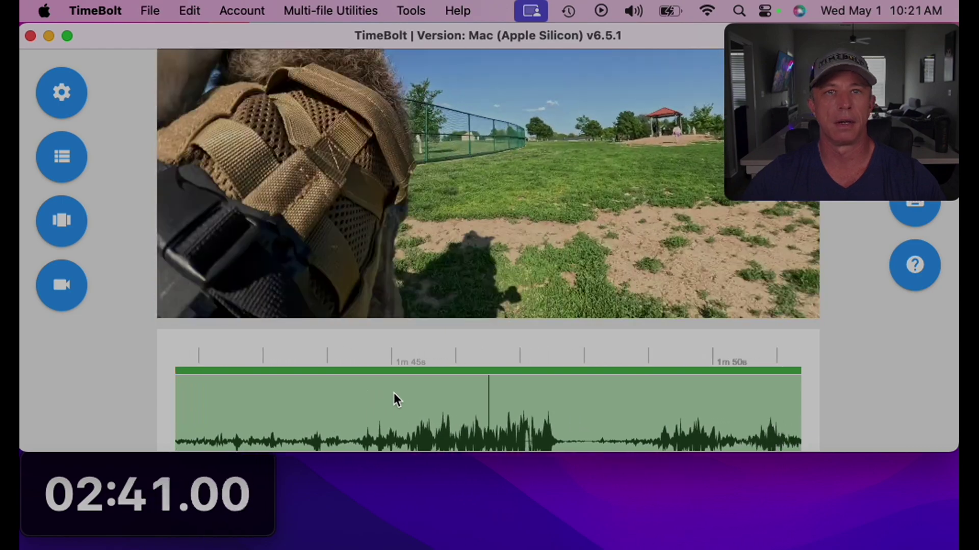
Split out the section from about 1m 45.7s to 1m 47.6s and make it a FastForward segment.
left_click(437, 390)
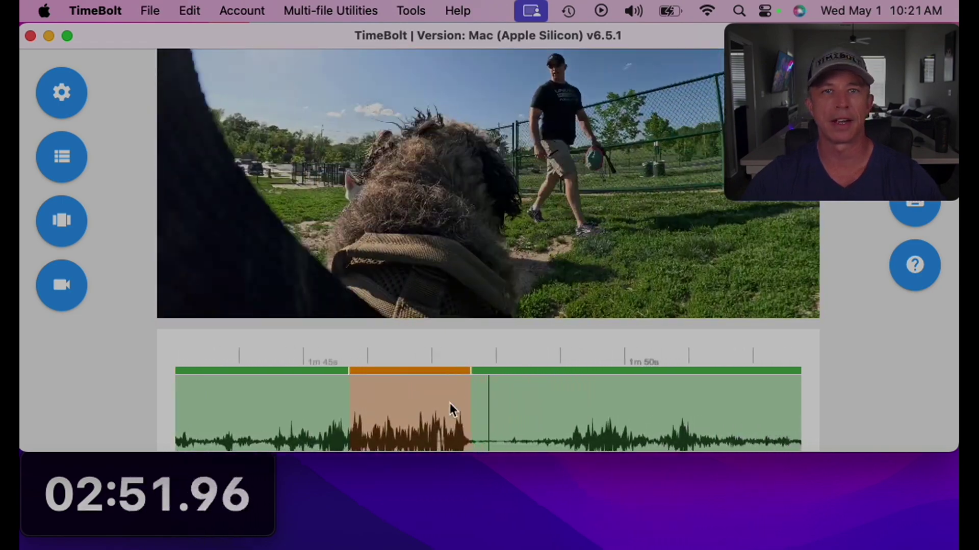
scroll(430, 416, "down", 2)
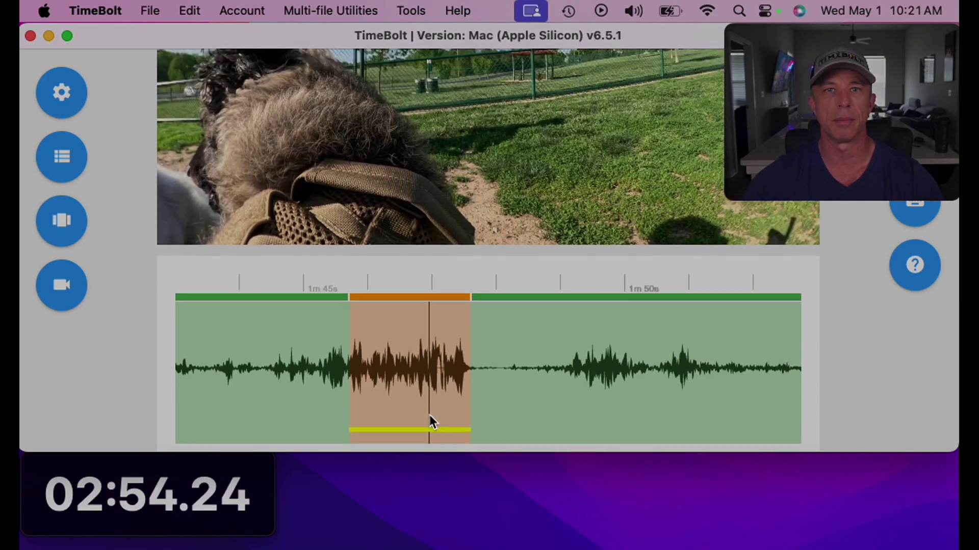
Play on through the footage after 1m 48s and cut the stretch running up to about 2m 21.6s.
scroll(430, 416, "up", 2)
scroll(430, 415, "down", 1)
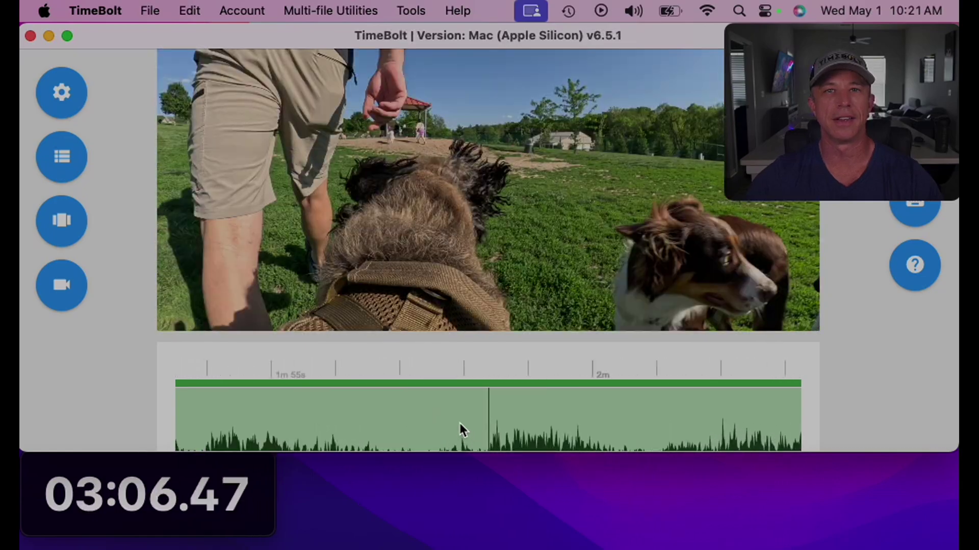
left_click(459, 424)
scroll(460, 425, "down", 2)
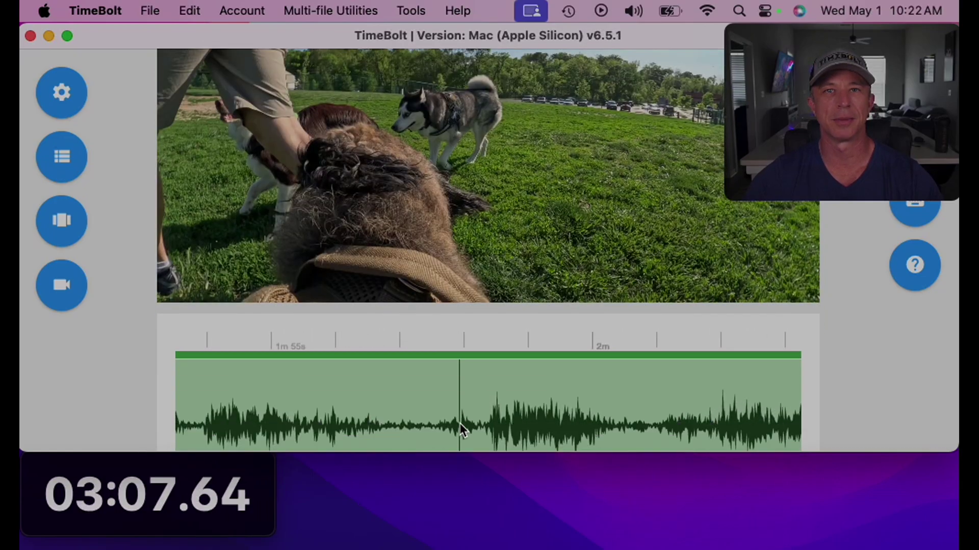
left_click(483, 360)
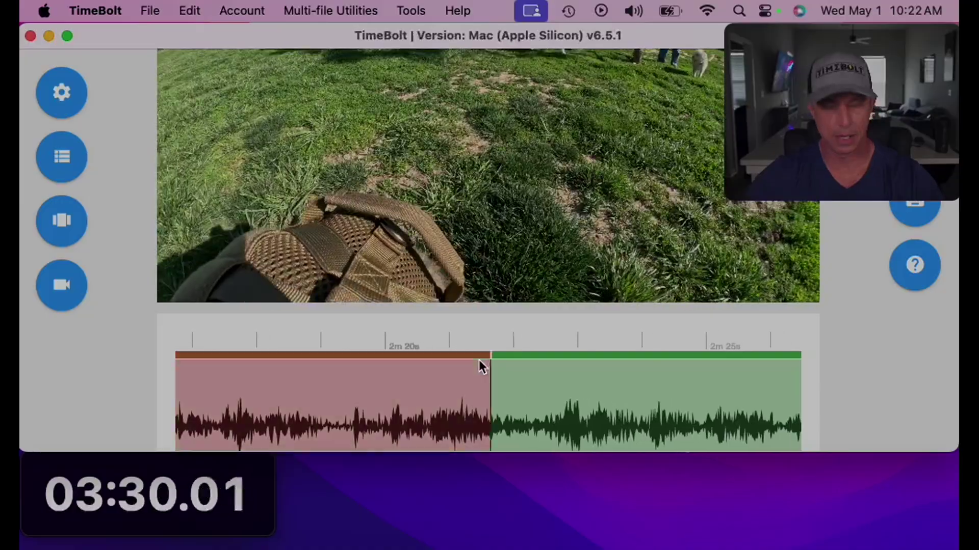
key("x")
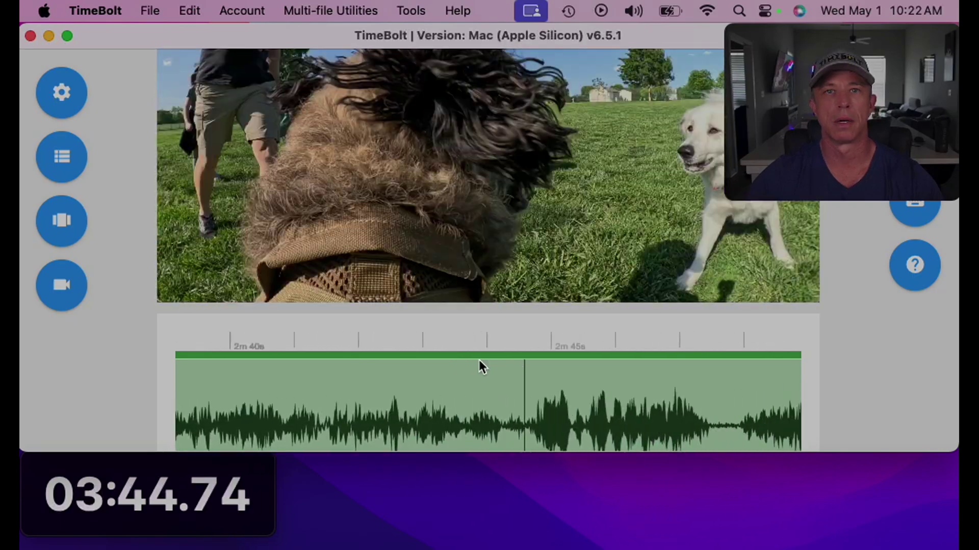
Split the timeline at about 2m 40.7s and cut the footage before that point.
left_click(368, 395)
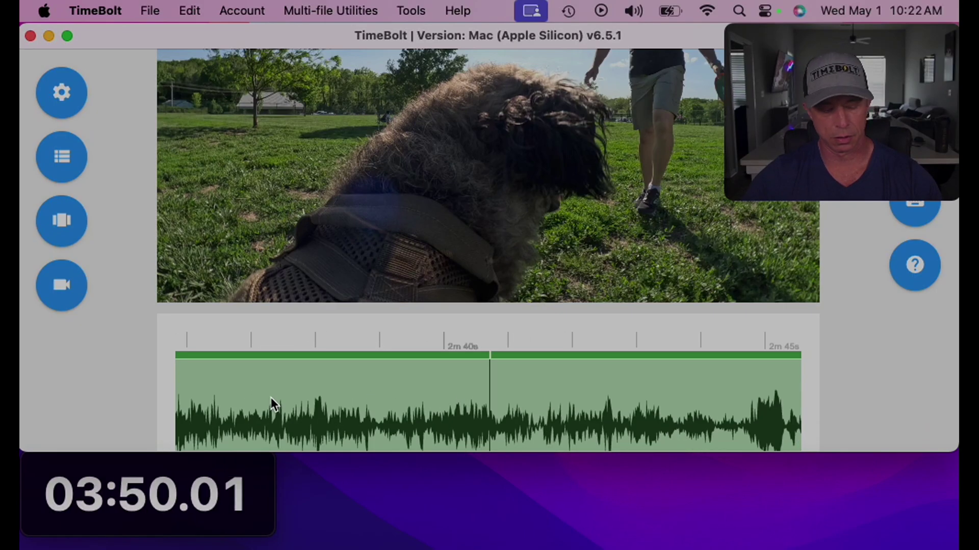
right_click(271, 398)
key("space")
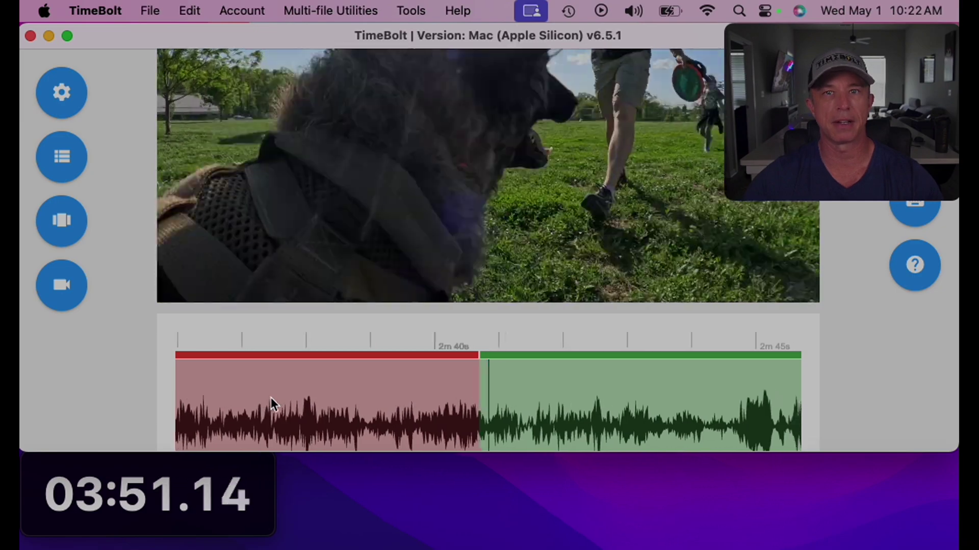
key("space")
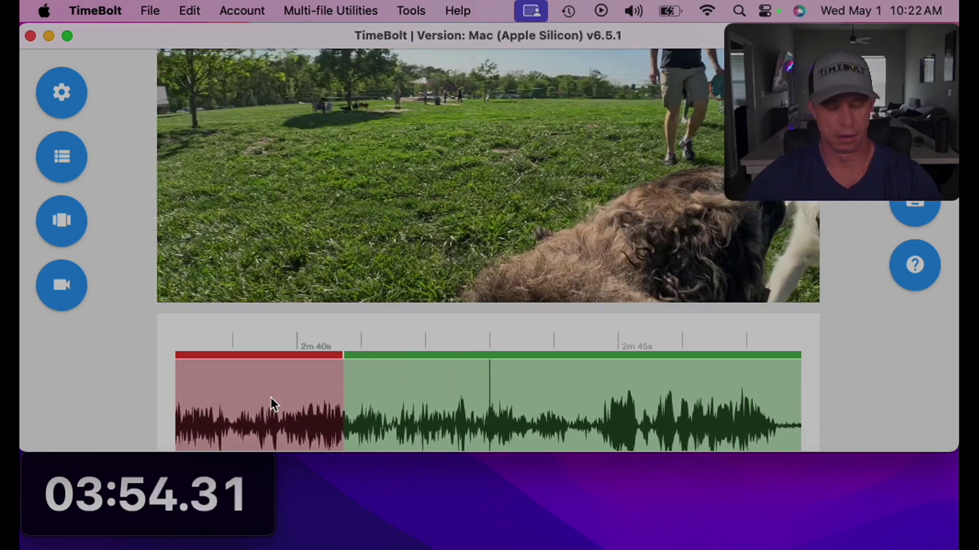
Turn the short sections ending at about 2m 44.1s, 2m 48s and 3m 2s into FastForward segments.
left_click(437, 362)
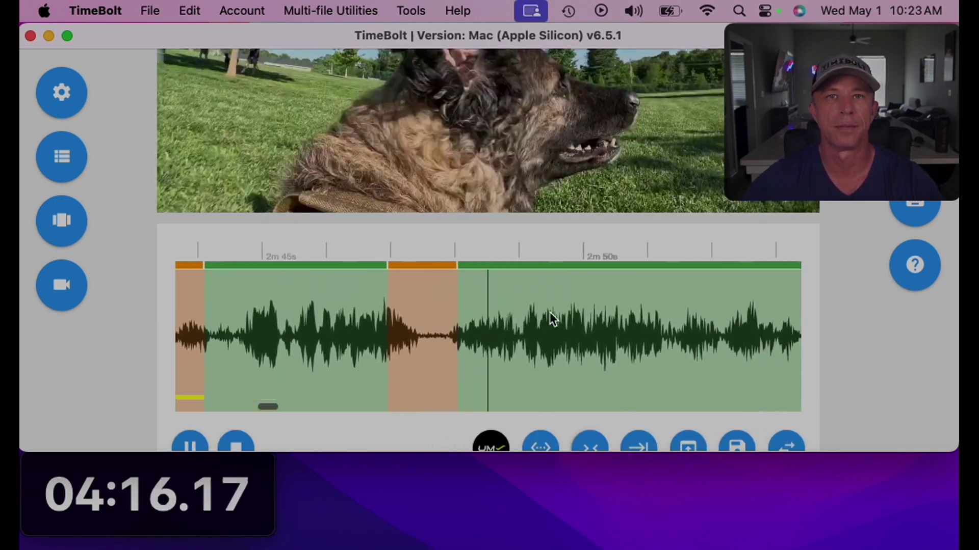
scroll(550, 312, "up", 2)
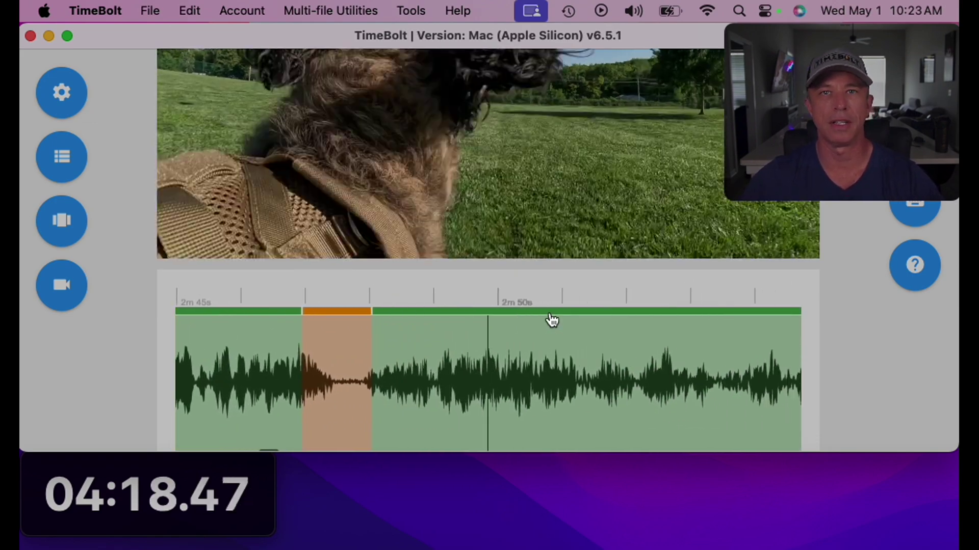
scroll(551, 320, "up", 2)
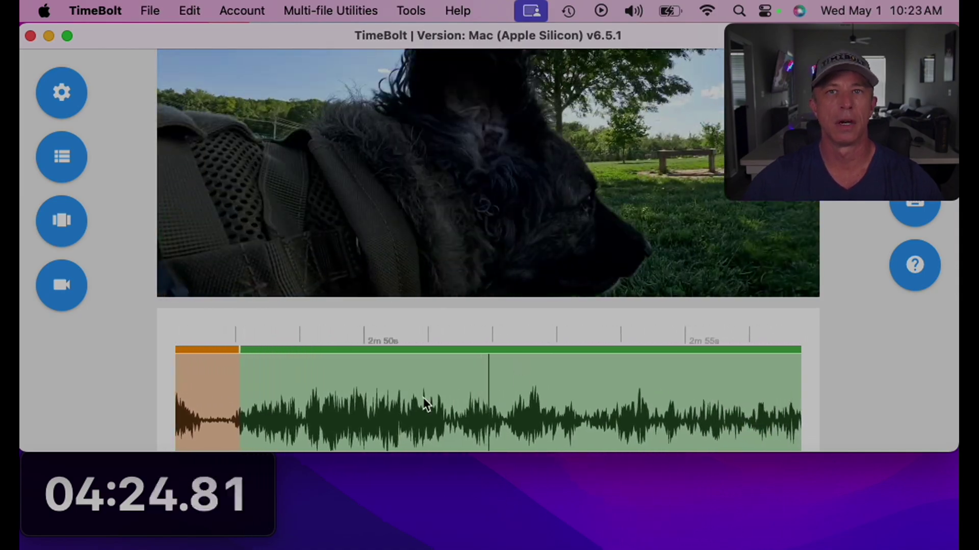
scroll(424, 400, "down", 2)
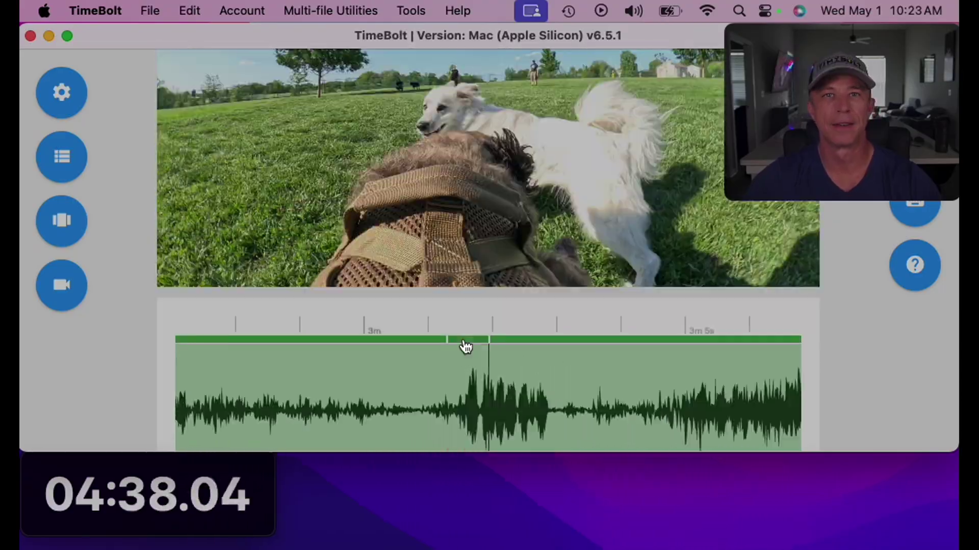
left_click(463, 345)
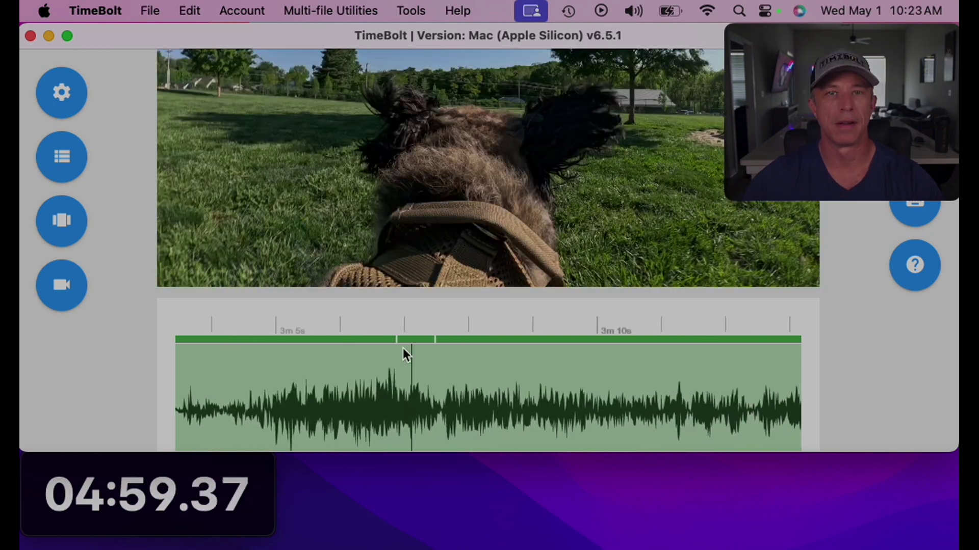
Split out and mark the section from about 3m 5.6s to 3m 6.9s, and check its segment options.
left_click(403, 348)
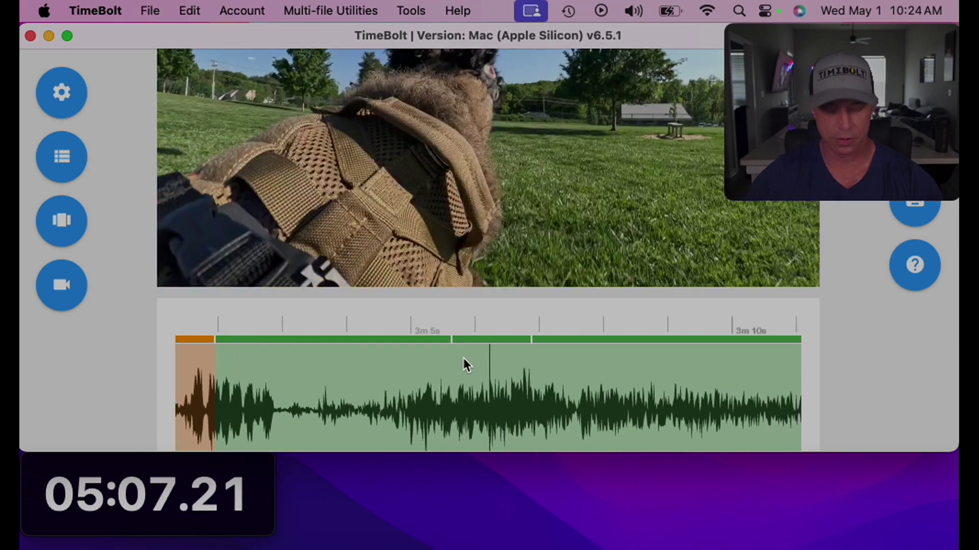
scroll(464, 358, "down", 5)
scroll(452, 443, "up", 3)
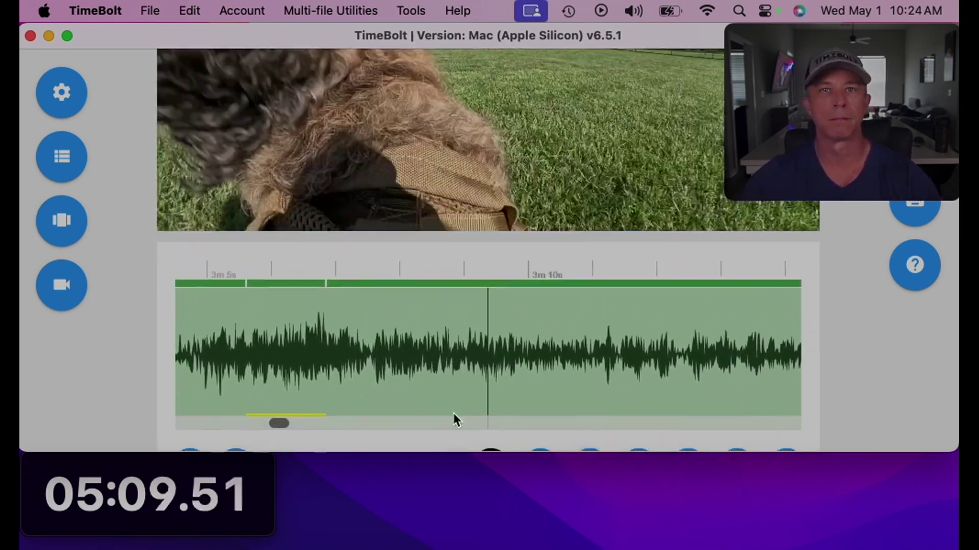
right_click(252, 344)
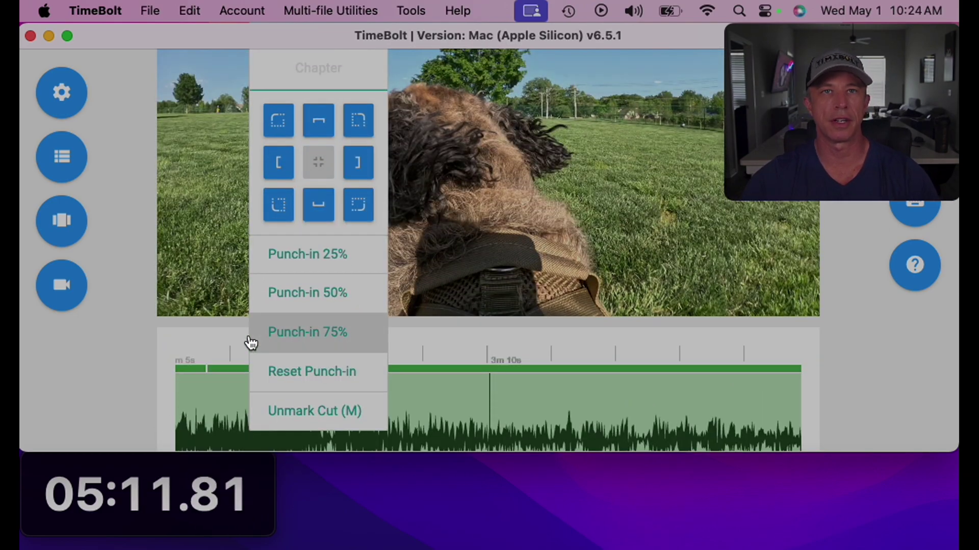
left_click(468, 391)
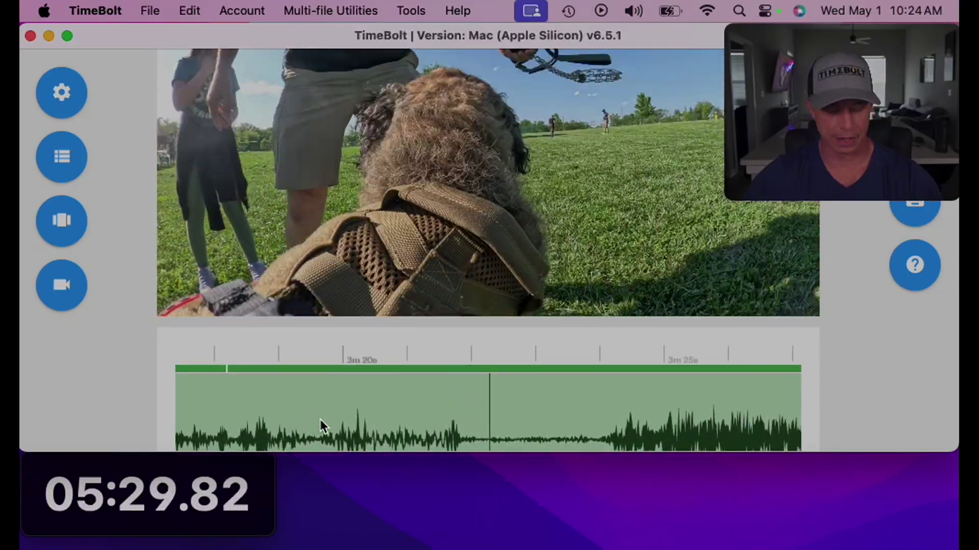
Work through the footage from 3m 20s to 8m 15s, isolating short sections around 6m and 8m 14s and splitting at about 8m 0.4s.
left_click(320, 420)
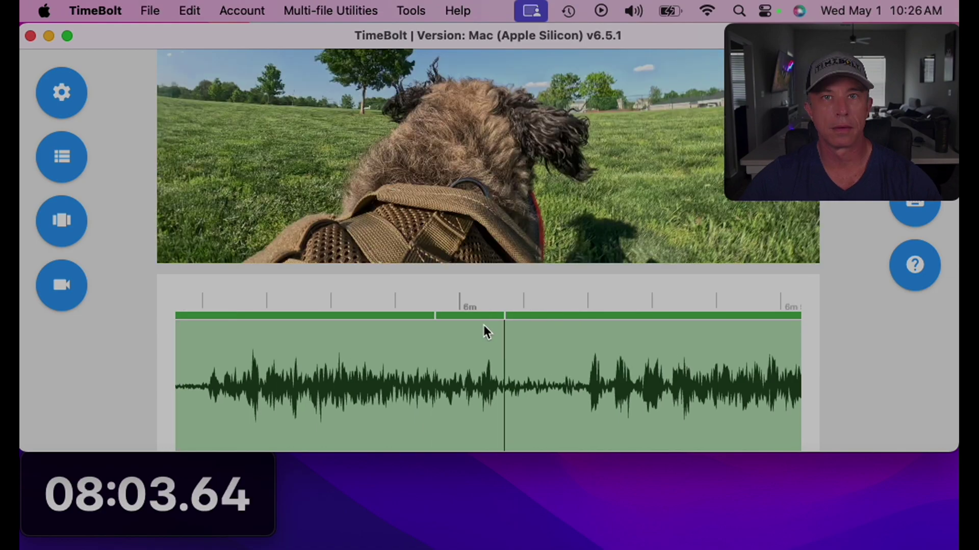
left_click(485, 324)
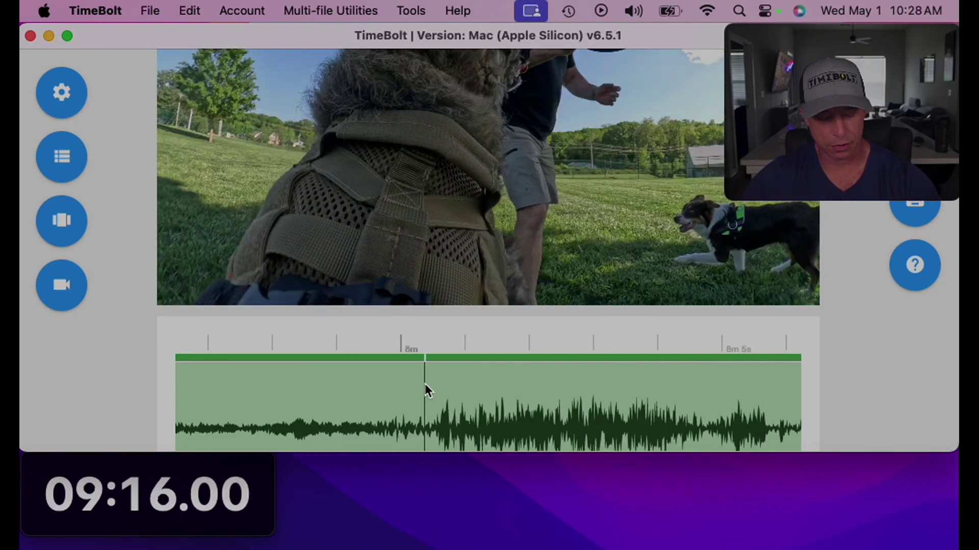
left_click(424, 388)
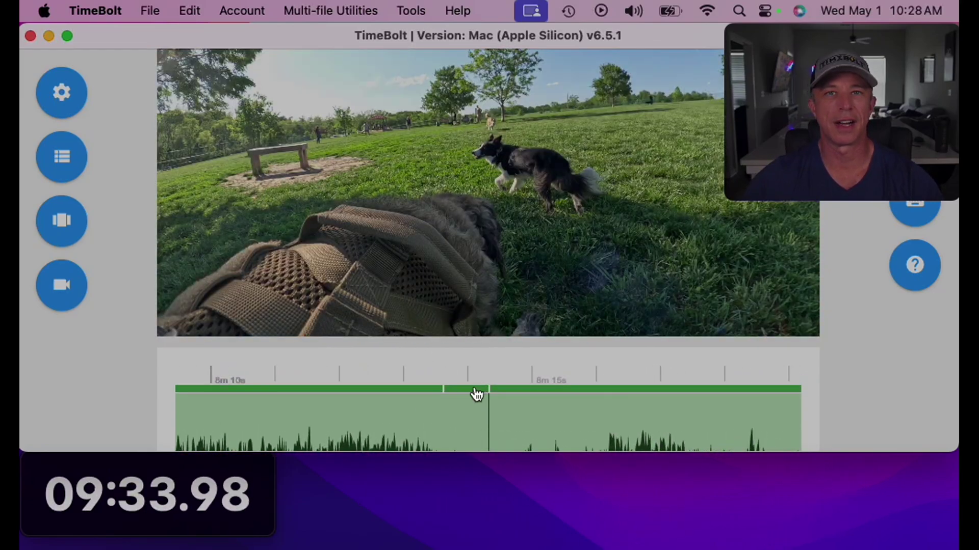
left_click(476, 391)
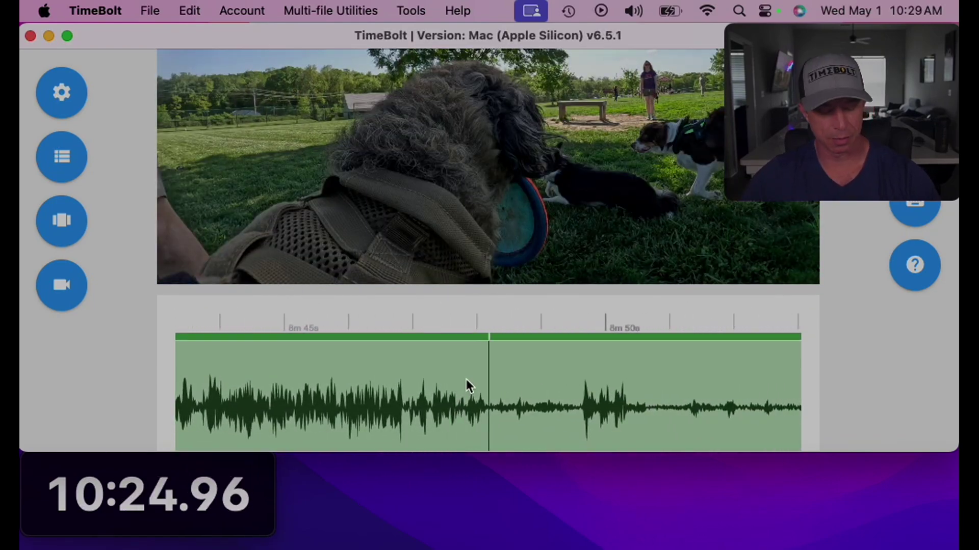
Add a chapter title starting with "Pack" and ending in "to checkout shadow" to the segment beginning at about 8m 48.2s.
right_click(519, 377)
type("Pack o")
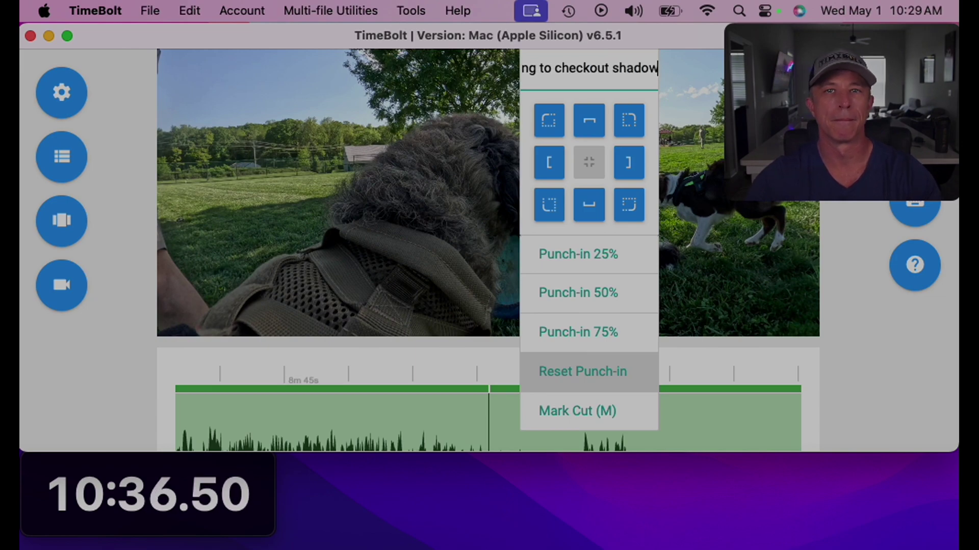
key("Return")
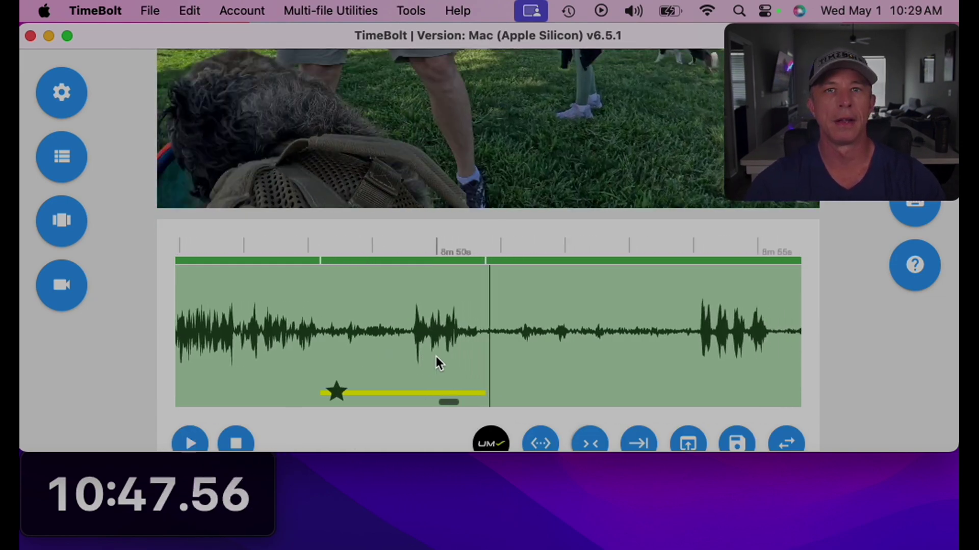
Check the output duration and marked duration below the timeline.
scroll(436, 354, "down", 5)
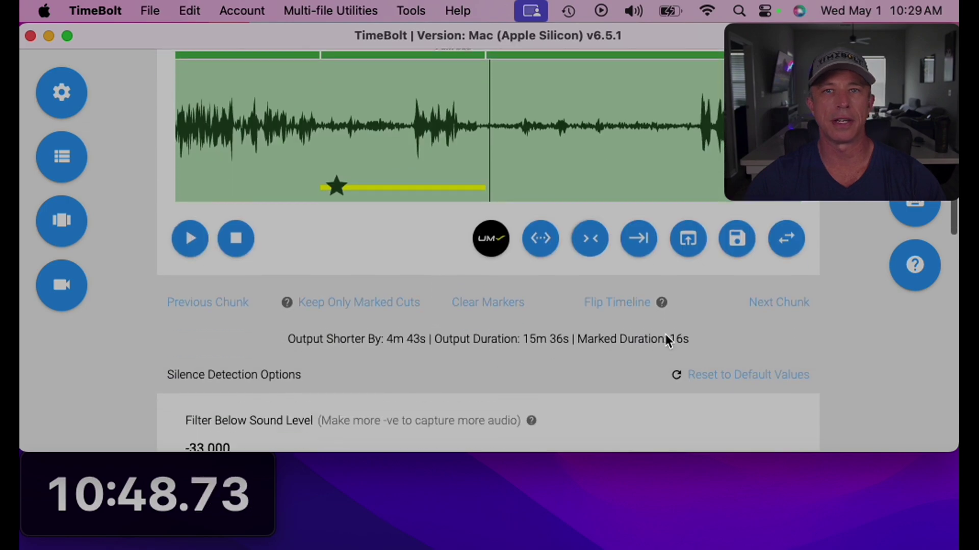
scroll(669, 334, "up", 5)
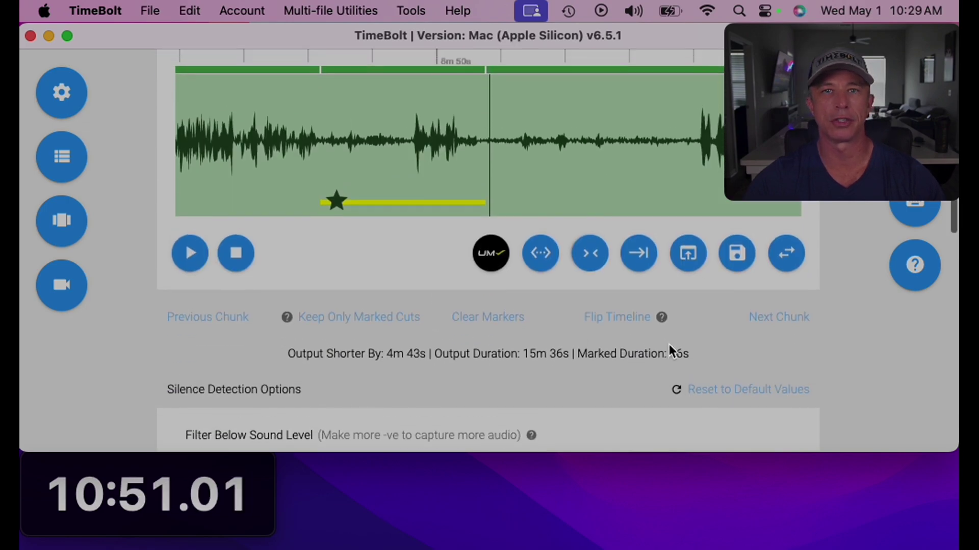
scroll(515, 294, "up", 3)
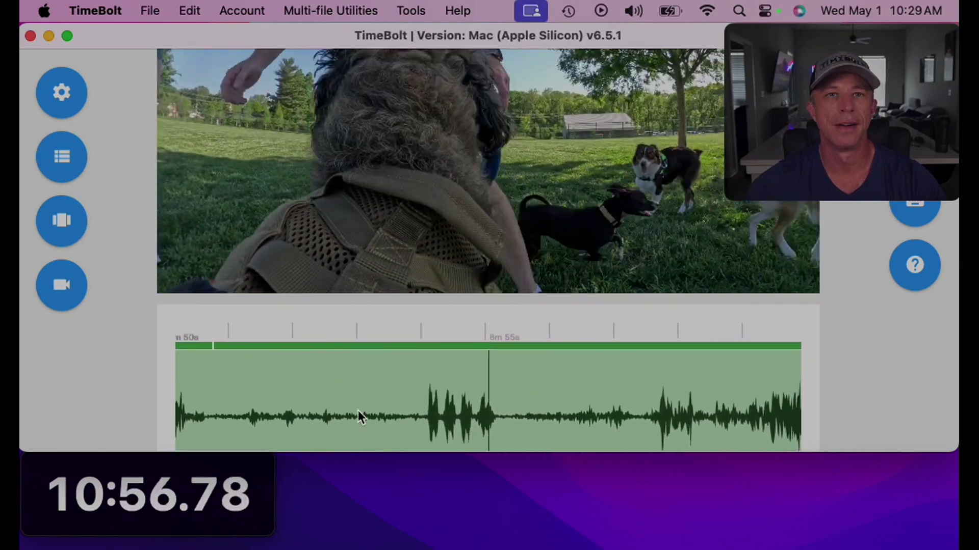
Split out the section from about 8m 53.9s to 8m 55.4s and make it a FastForward segment.
left_click(358, 408)
left_click(448, 400)
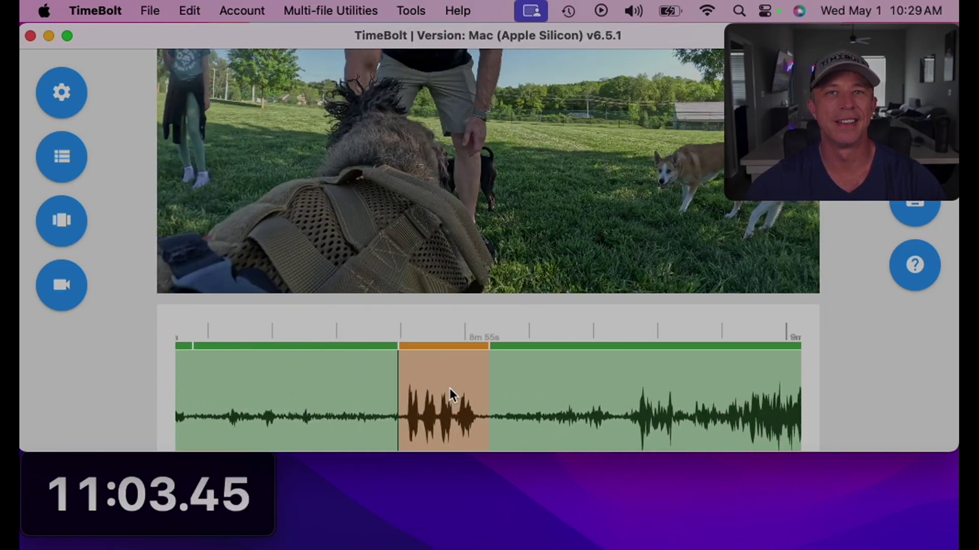
Split the timeline at about 10m 4.7s and make the section from about 10m 50.3s to 10m 51.7s a marked FastForward segment.
scroll(463, 397, "down", 3)
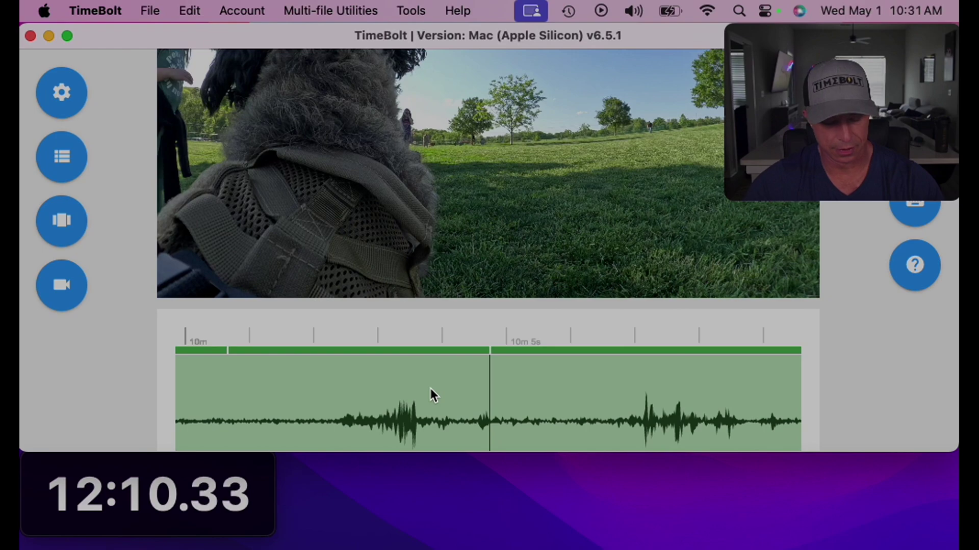
left_click(431, 395)
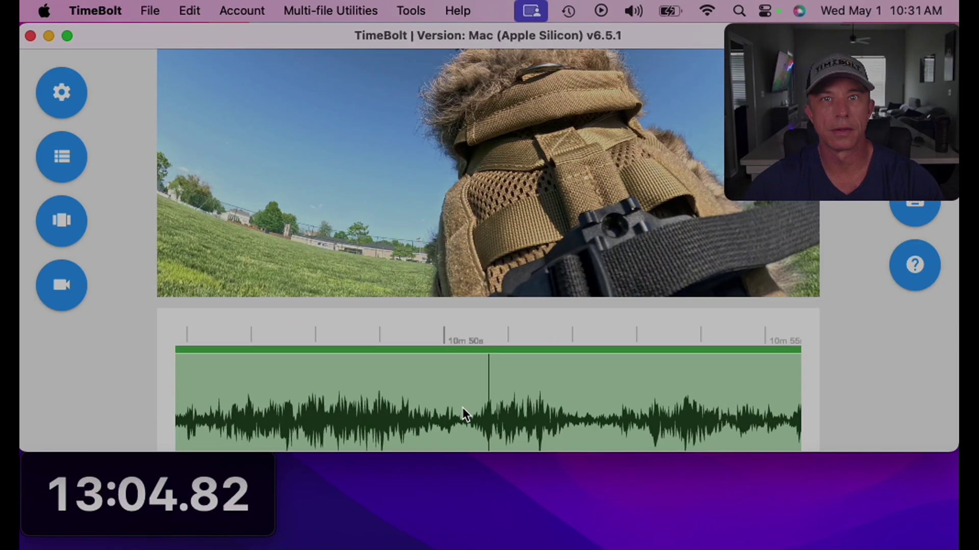
left_click(445, 403)
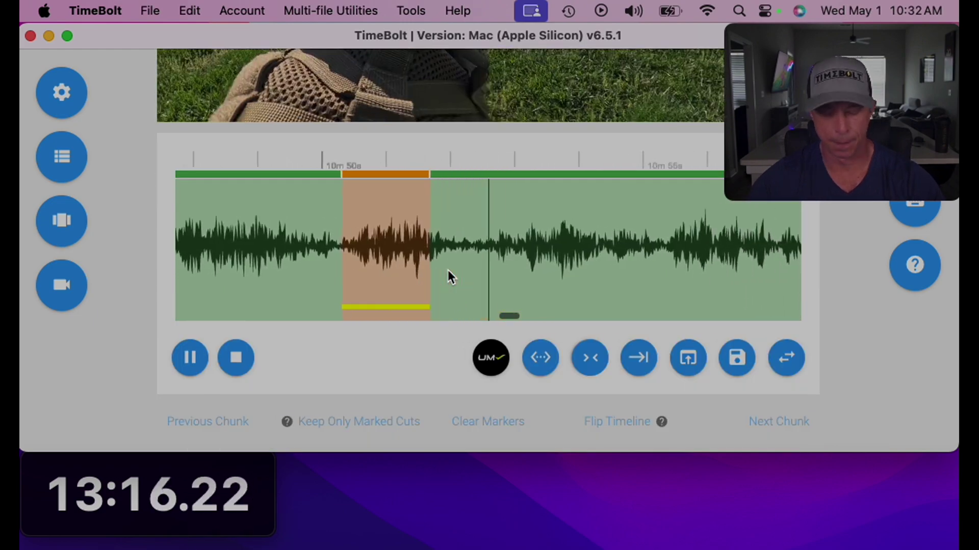
Play on from about 10m 52s through the remaining footage and split the timeline at about 16m 31.8s.
scroll(448, 270, "up", 3)
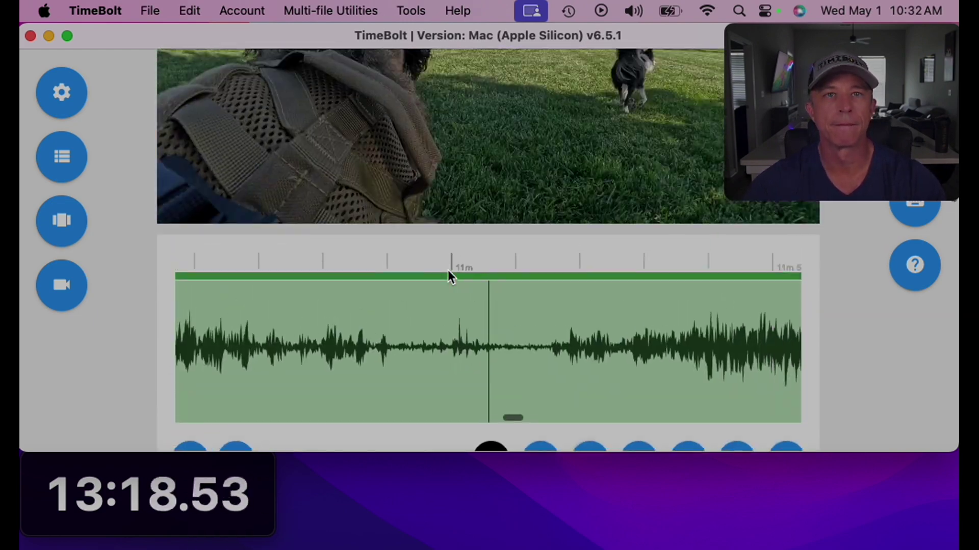
scroll(447, 270, "up", 3)
scroll(448, 270, "up", 1)
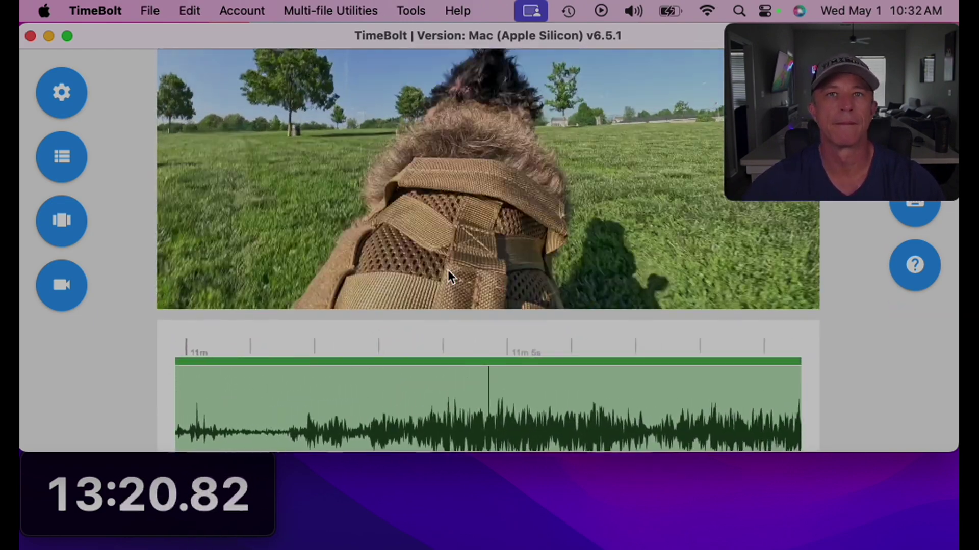
scroll(448, 270, "up", 2)
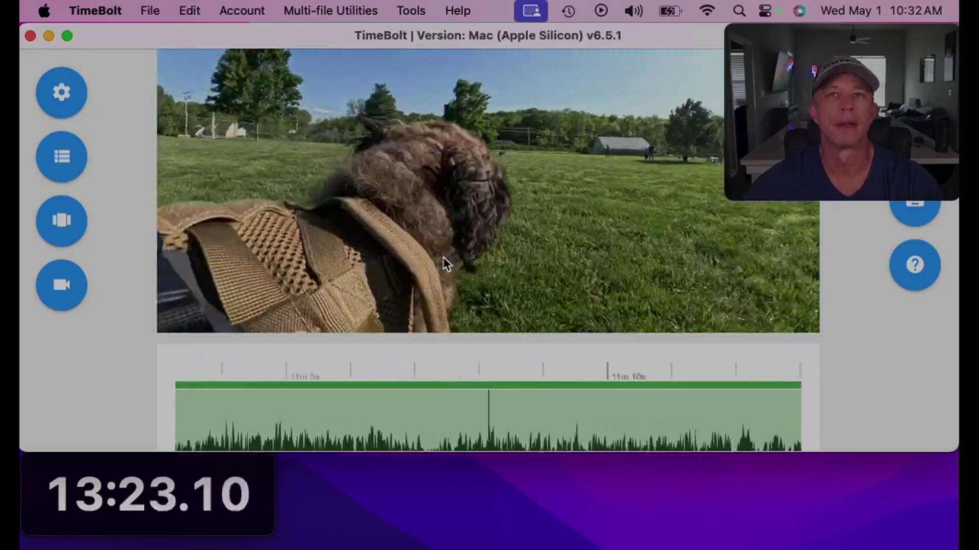
scroll(442, 259, "down", 4)
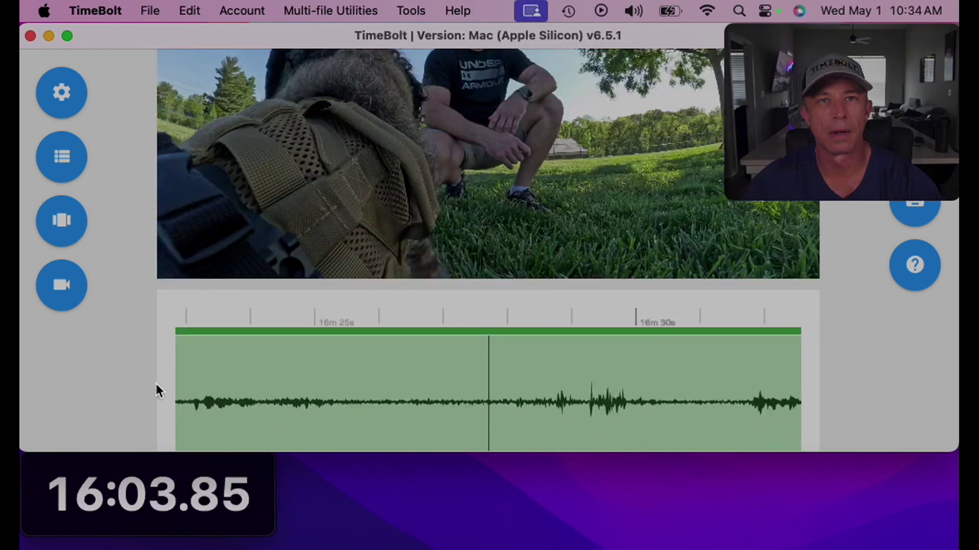
left_click(185, 391)
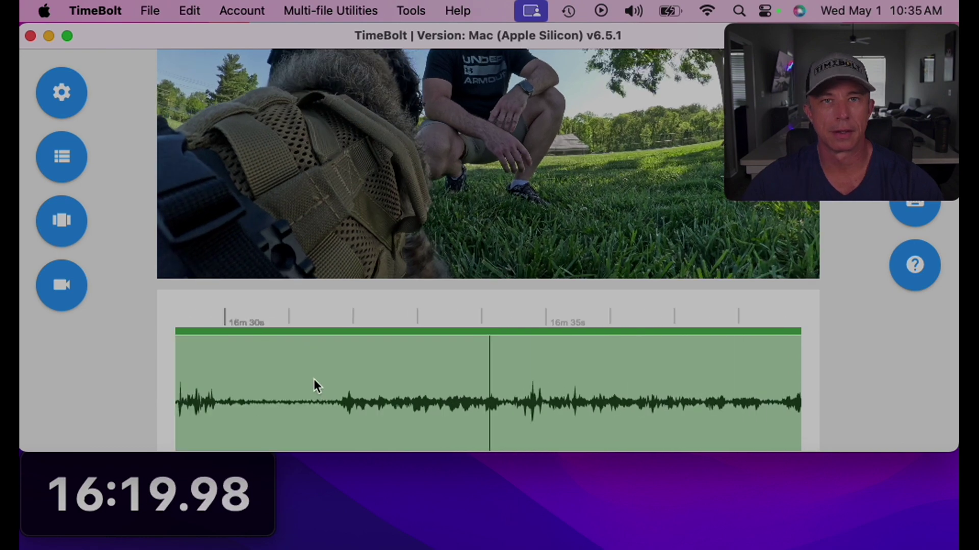
left_click(287, 377)
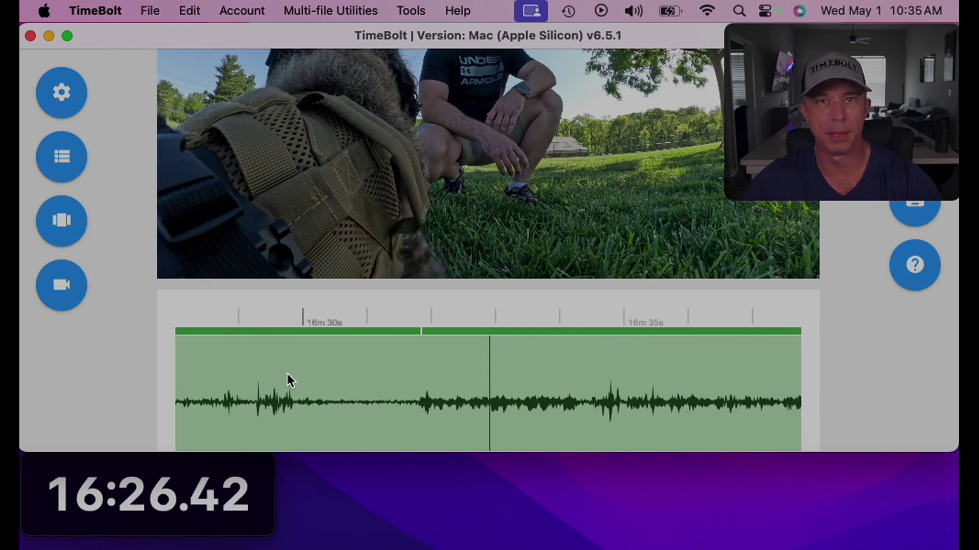
Cut the section just before the split at about 16m 31.8s and save the timeline cuts to Episode 4_30.MP4.json.
left_click(286, 374)
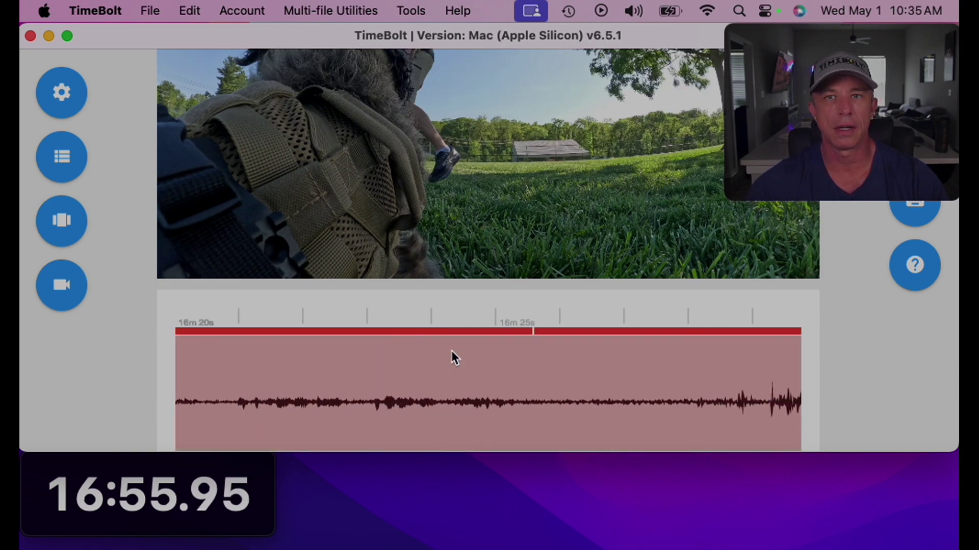
scroll(451, 351, "down", 10)
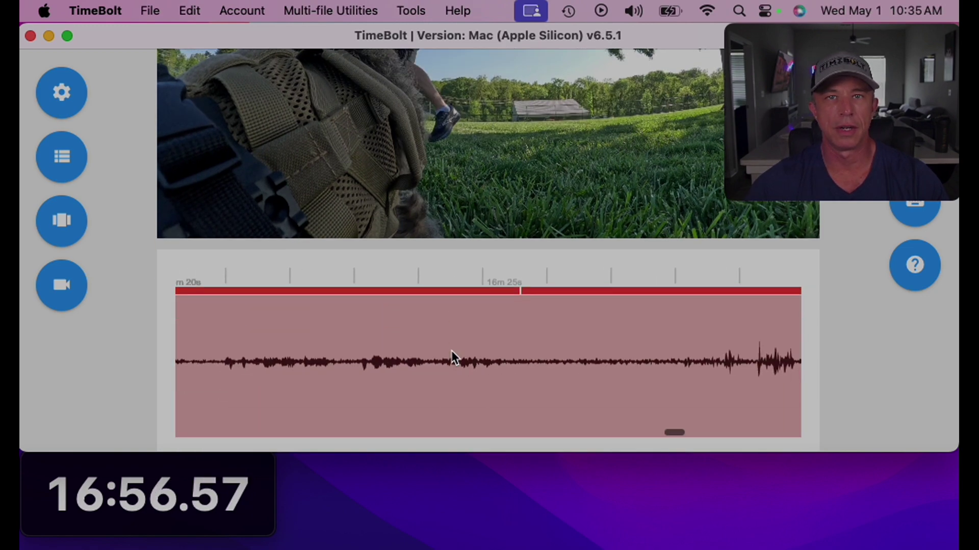
scroll(458, 341, "up", 10)
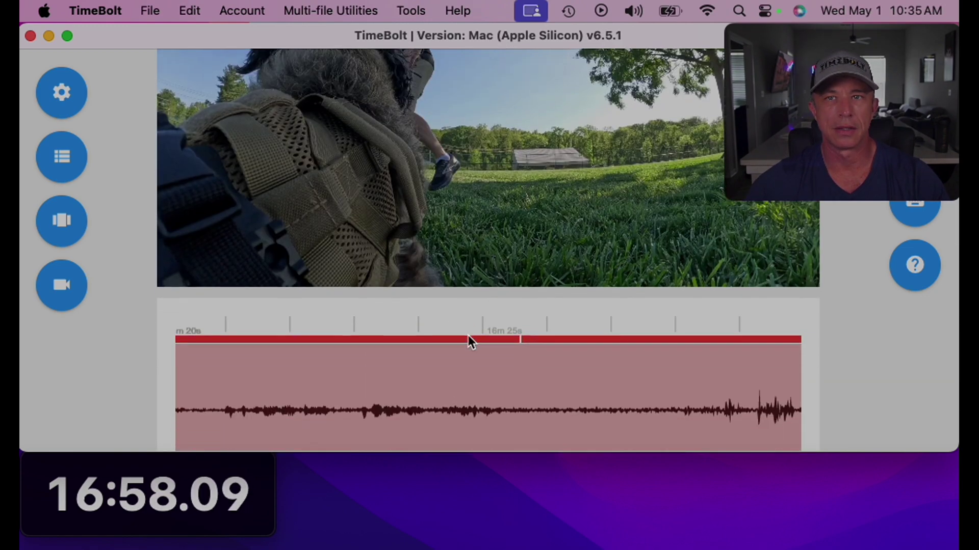
scroll(470, 334, "down", 3)
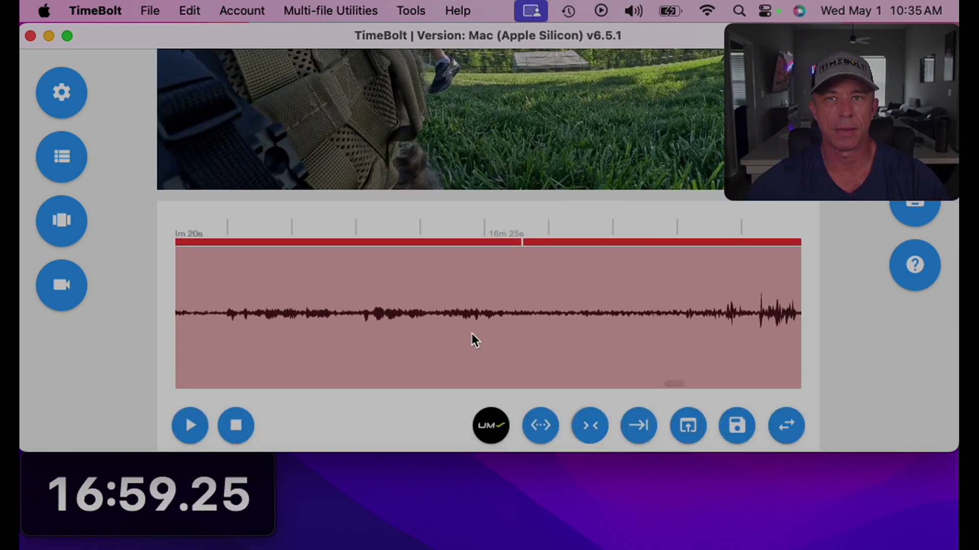
left_click(737, 435)
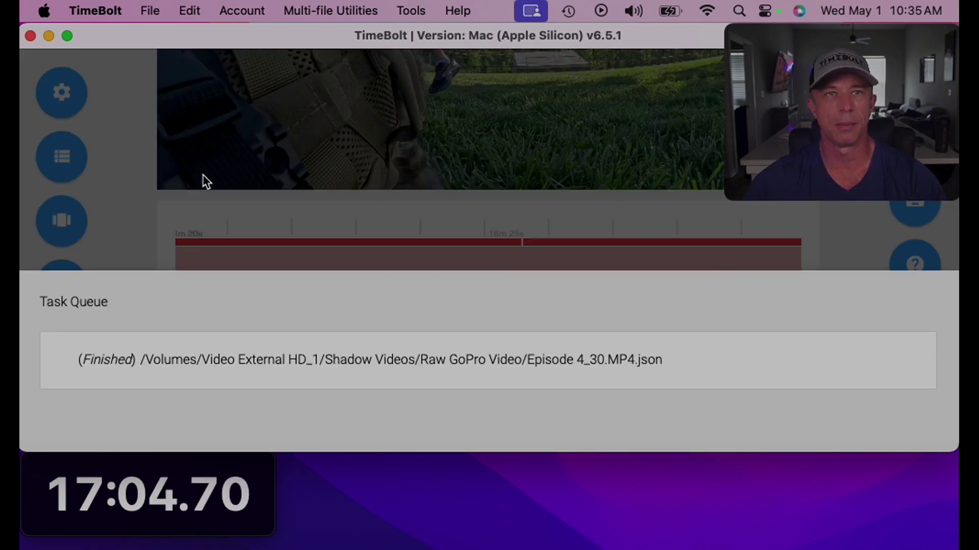
left_click(112, 150)
Reduce the timeline to only the marked cuts and export the result as a highlight video.
scroll(190, 245, "down", 10)
scroll(190, 234, "up", 4)
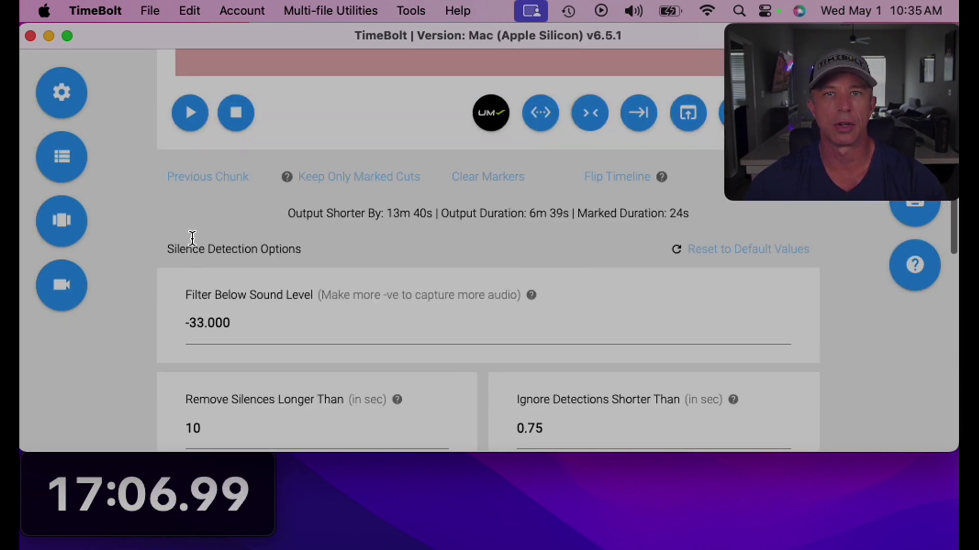
scroll(511, 241, "up", 3)
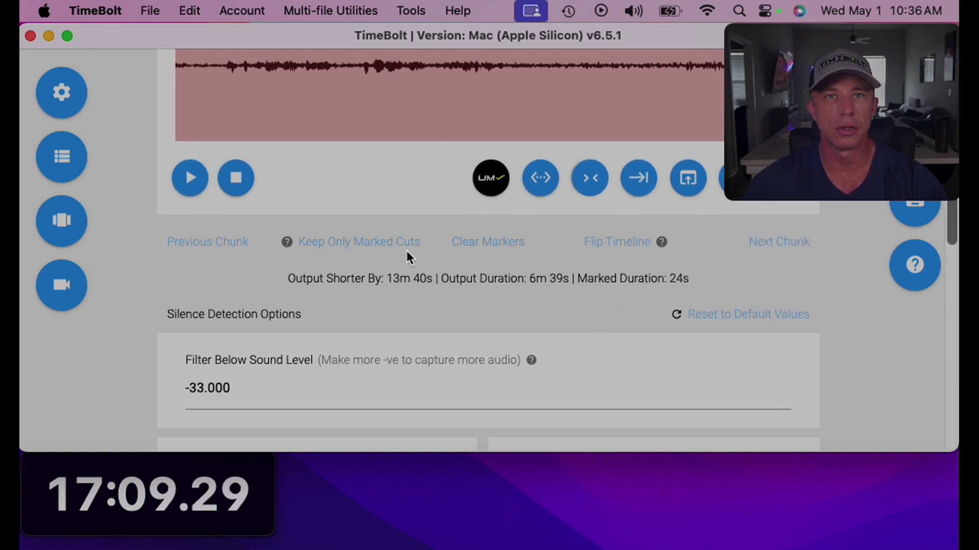
left_click(395, 239)
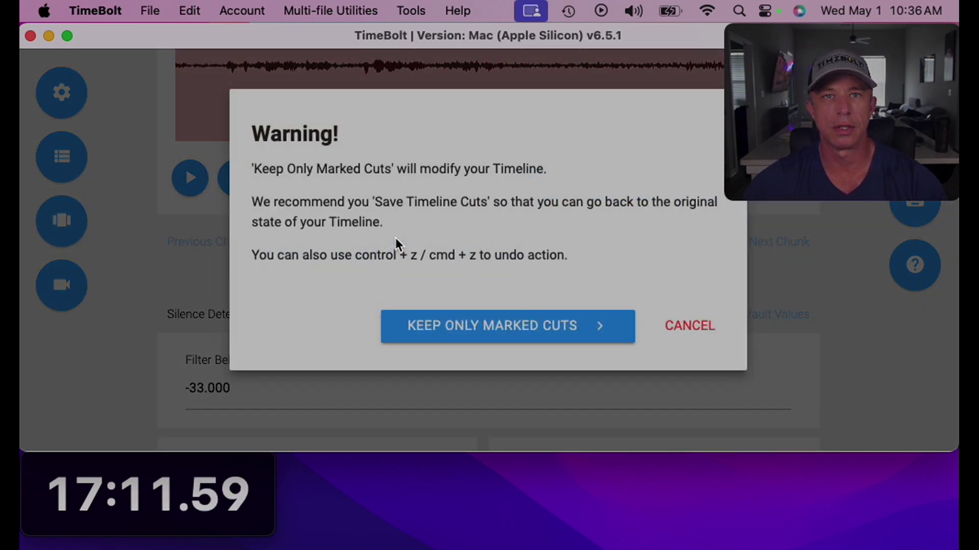
left_click(443, 328)
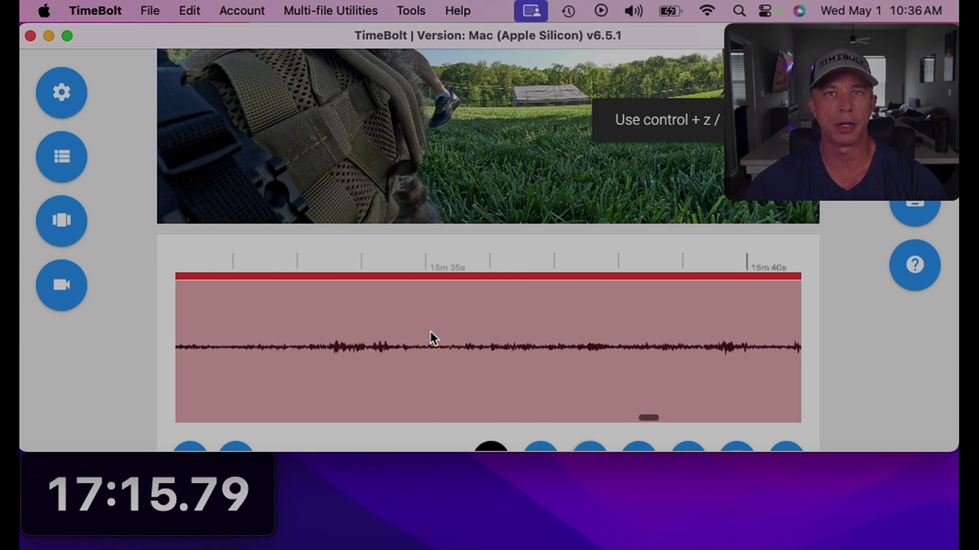
left_click_drag(666, 417, 354, 395)
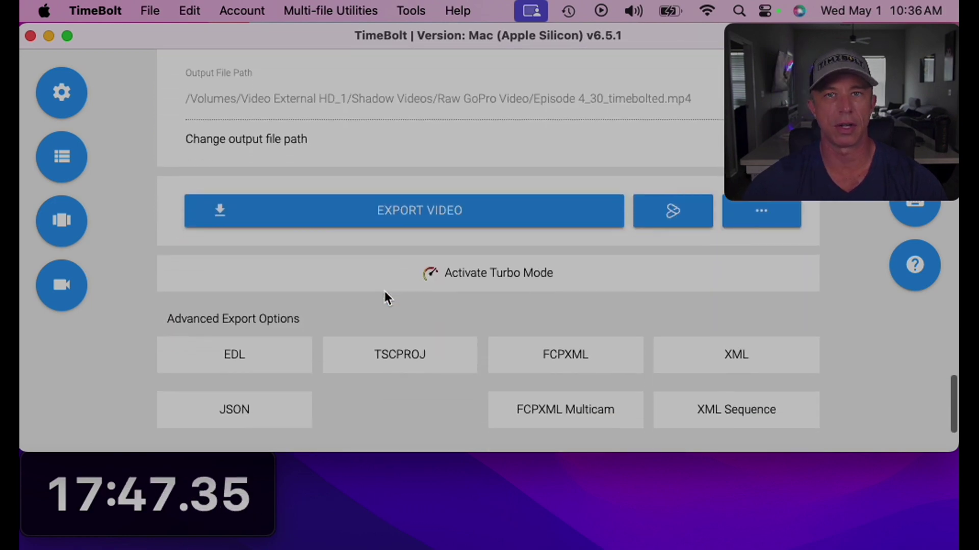
left_click(394, 216)
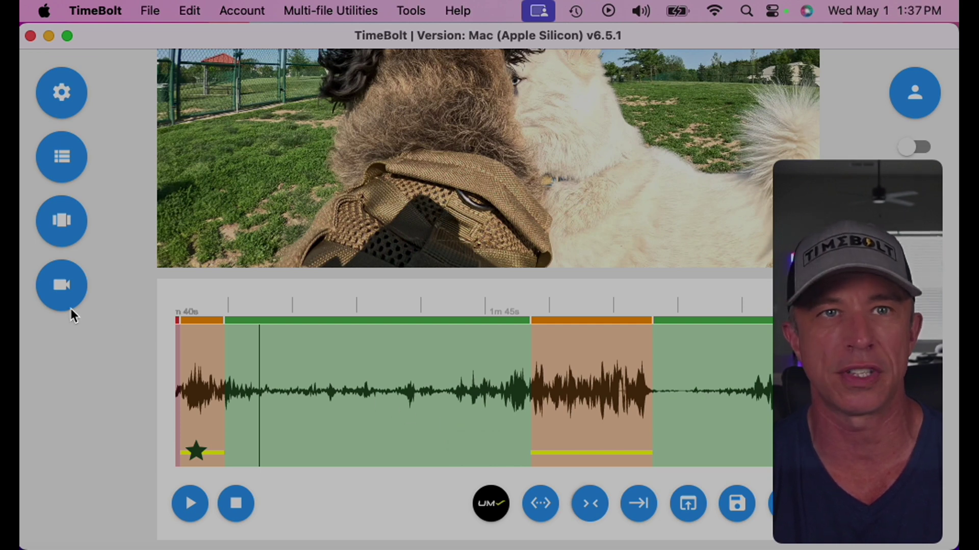
Build a Stitch sequence from Episode 4_30.MP4 with Episode 4_30.MP4.json applied, the highlight clip and the DougsDog - Intro4k clip.
left_click(69, 223)
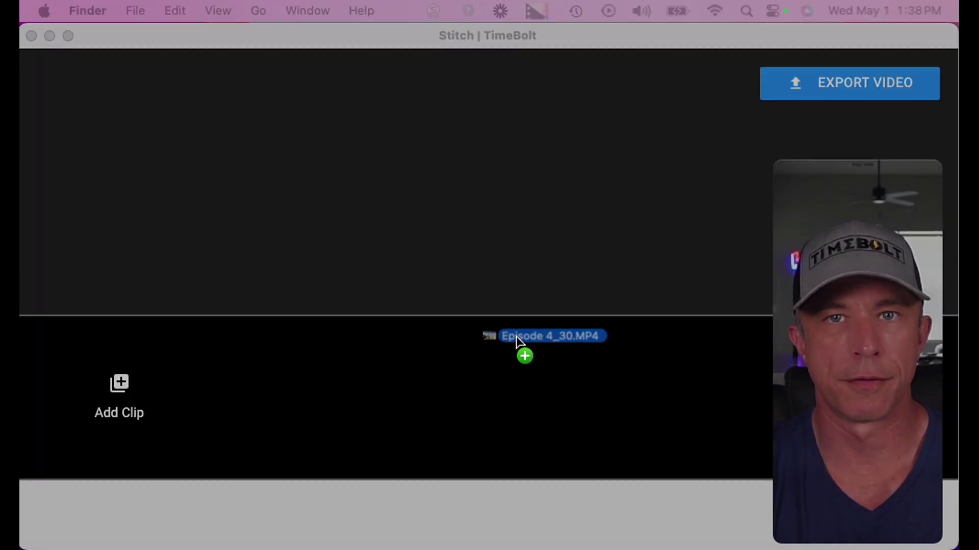
left_click_drag(524, 354, 395, 362)
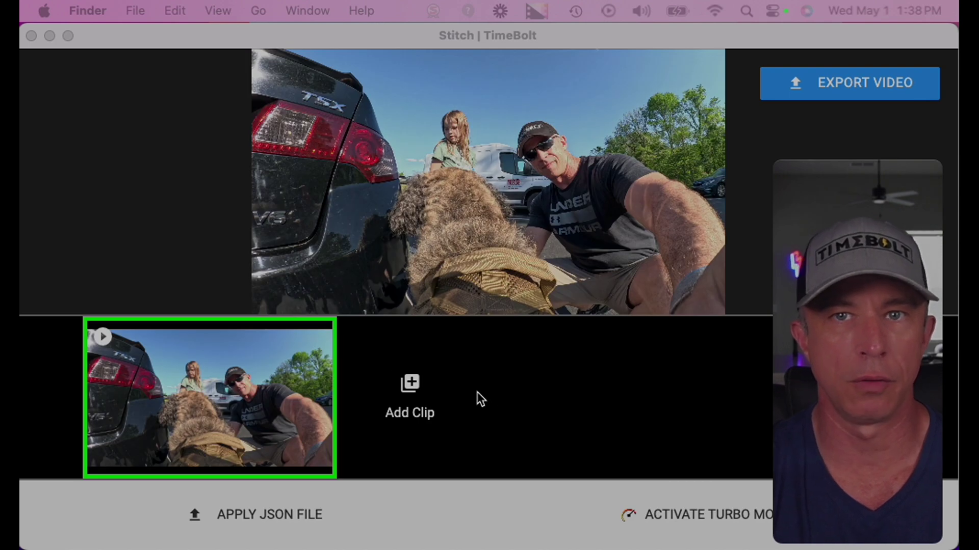
left_click(254, 510)
left_click(254, 513)
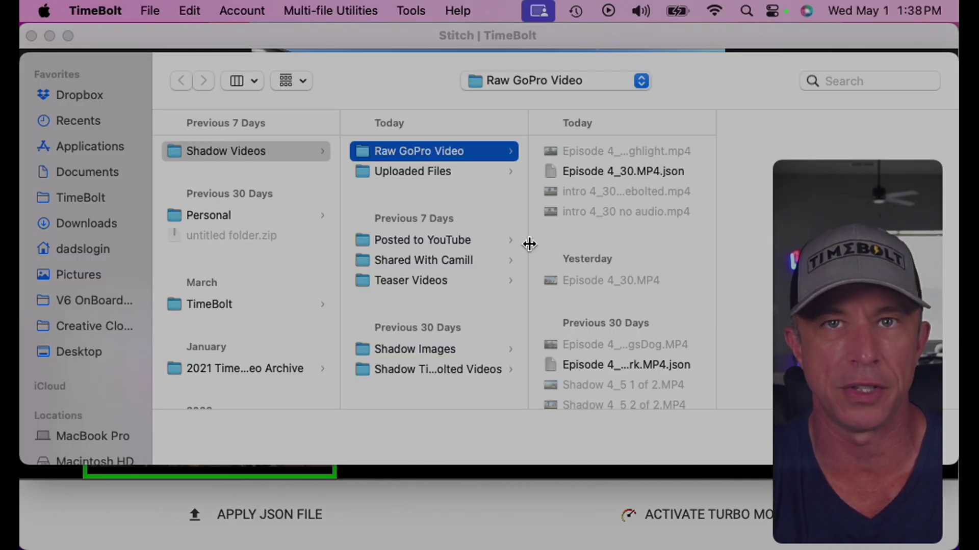
double_click(597, 172)
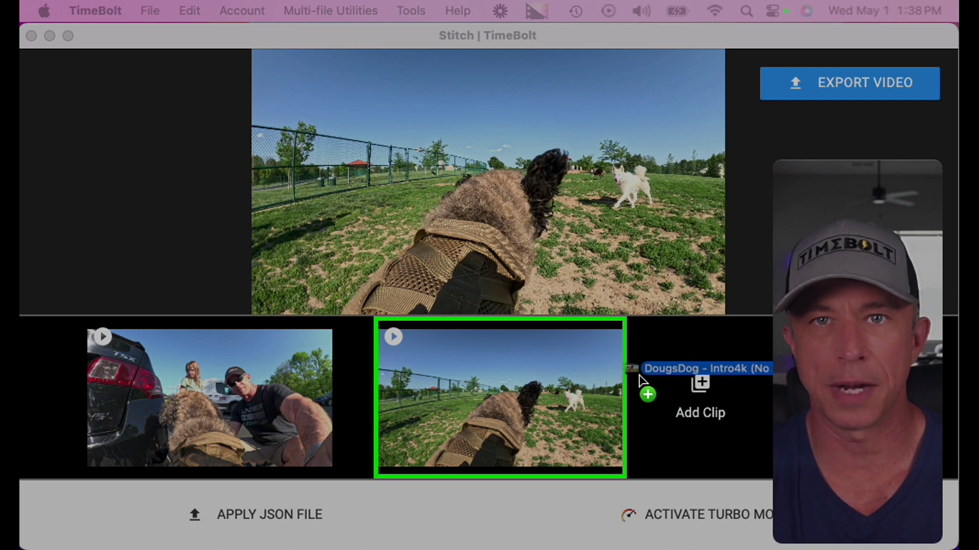
left_click_drag(640, 383, 689, 393)
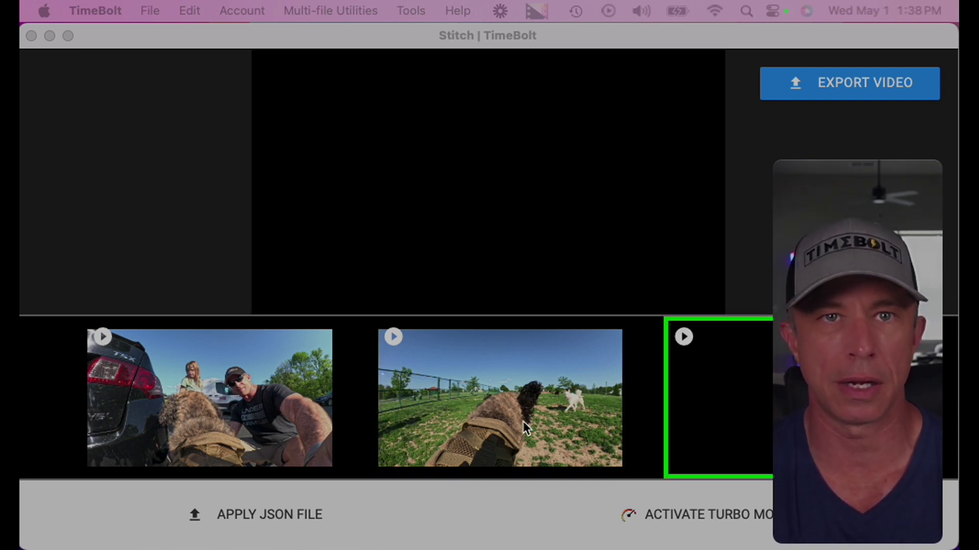
Reorder the stitched clips to highlight, DougsDog intro and full episode, and preview the sequence from the first clip.
left_click_drag(524, 426, 191, 389)
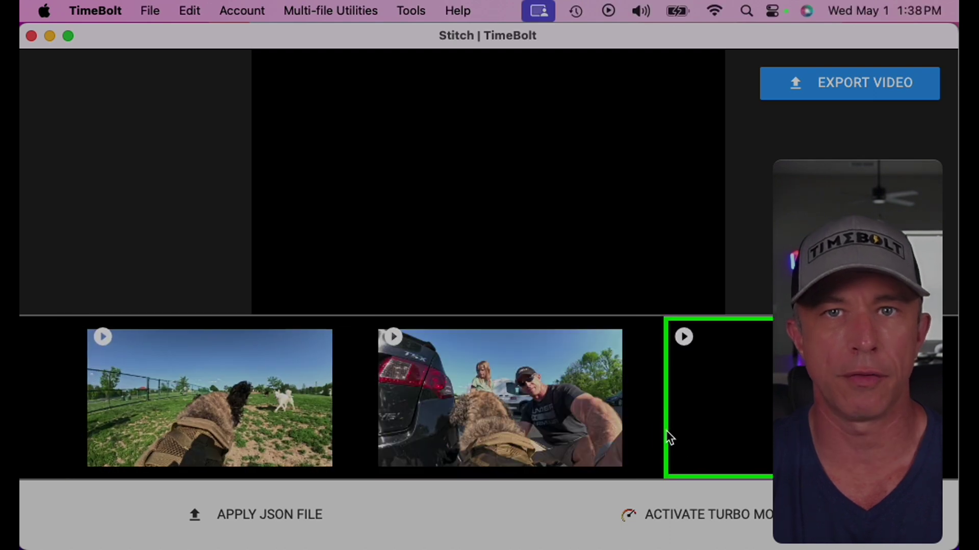
left_click_drag(666, 432, 416, 391)
left_click(101, 399)
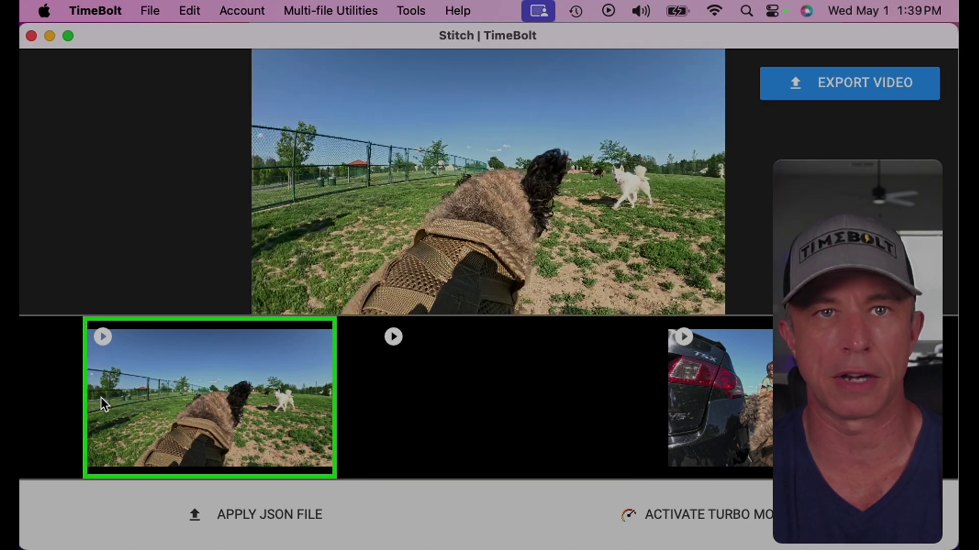
key("space")
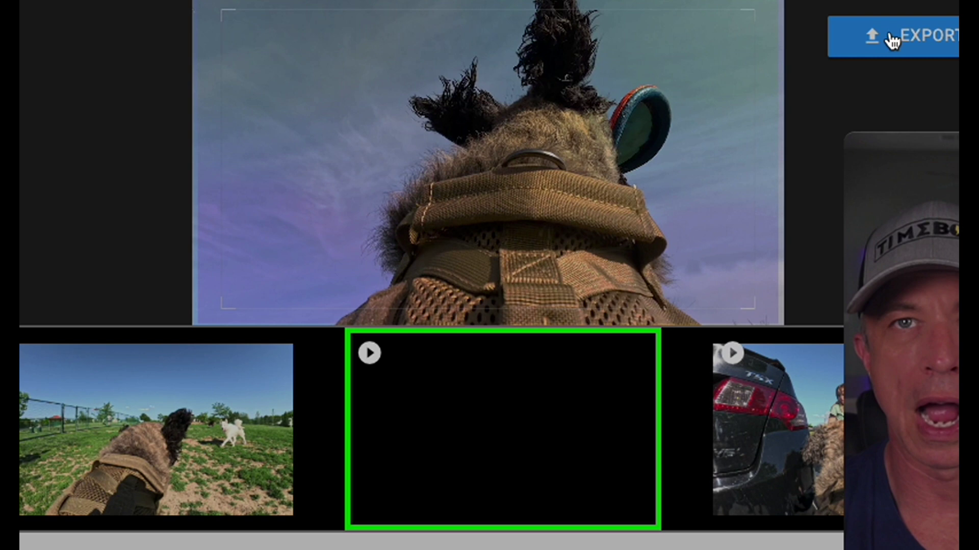
Configure the stitched video's export to 4K Horizontal (3840 x 2160) at 60 frames per second.
left_click(809, 86)
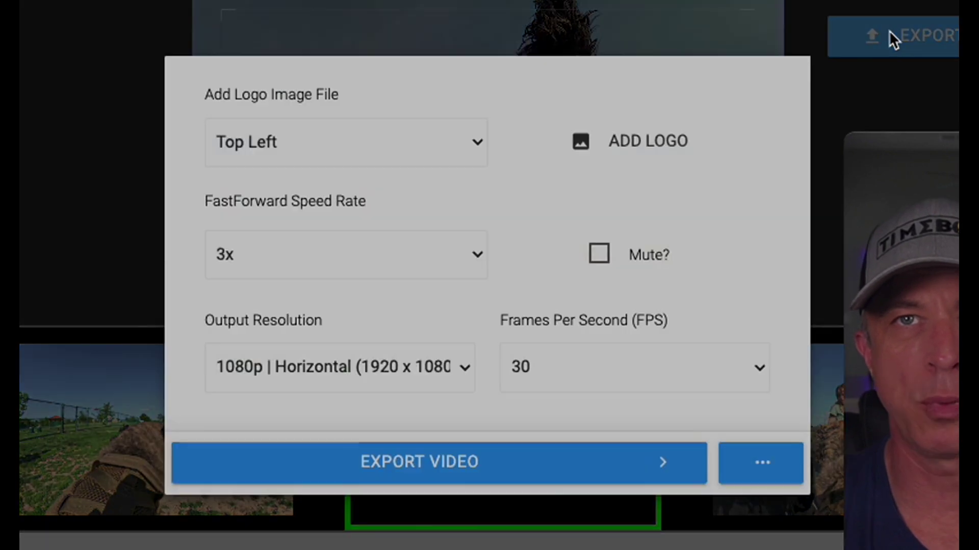
left_click(462, 359)
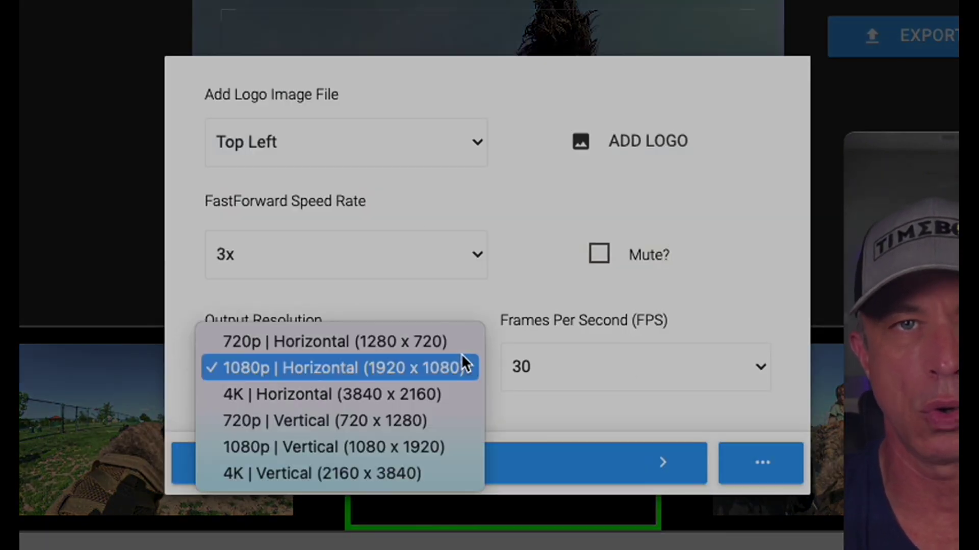
left_click(439, 393)
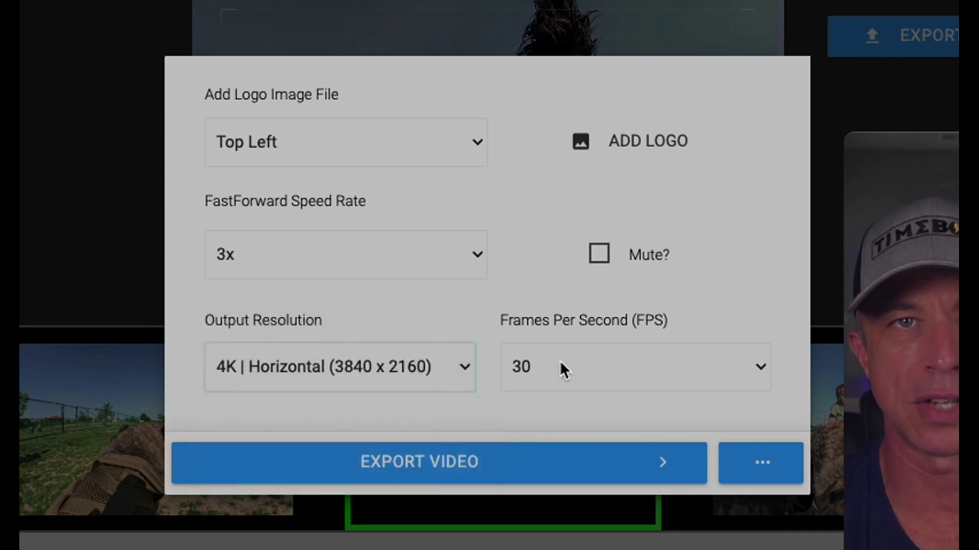
left_click(695, 367)
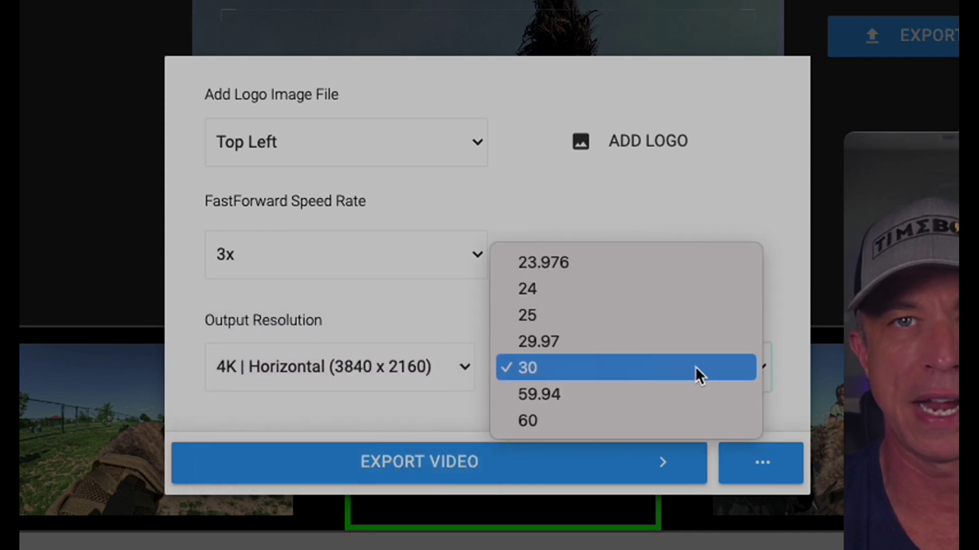
left_click(644, 410)
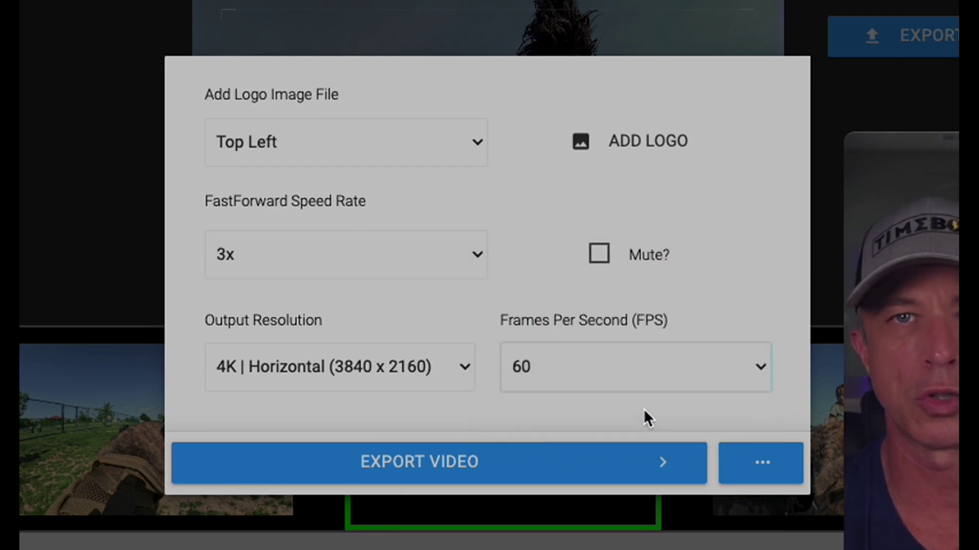
Download the chapters text file for the stitched video and copy its chapter list.
left_click(752, 468)
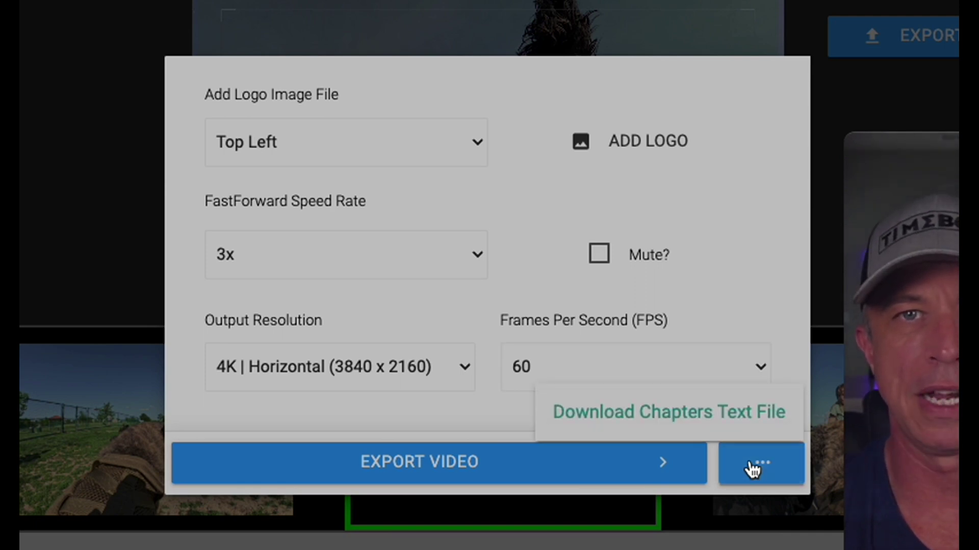
left_click(668, 412)
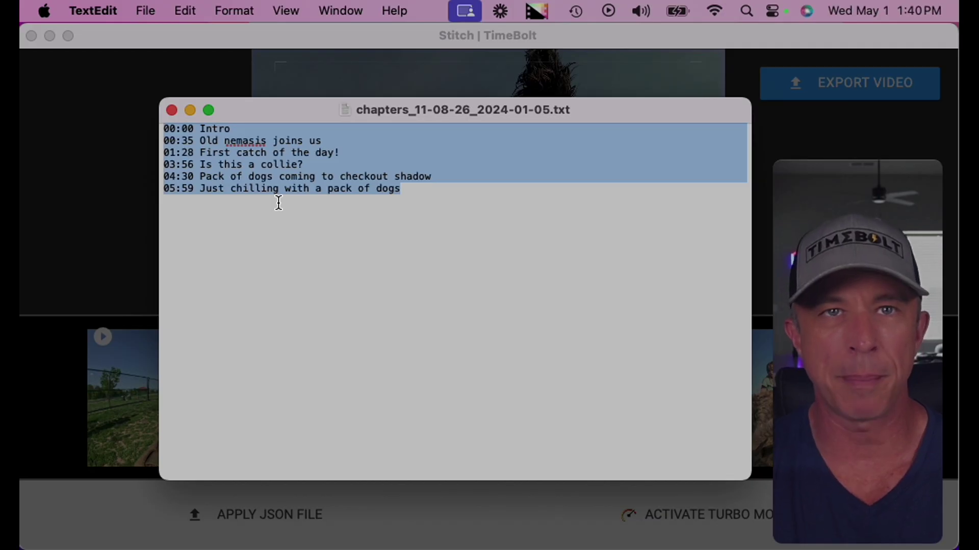
right_click(291, 185)
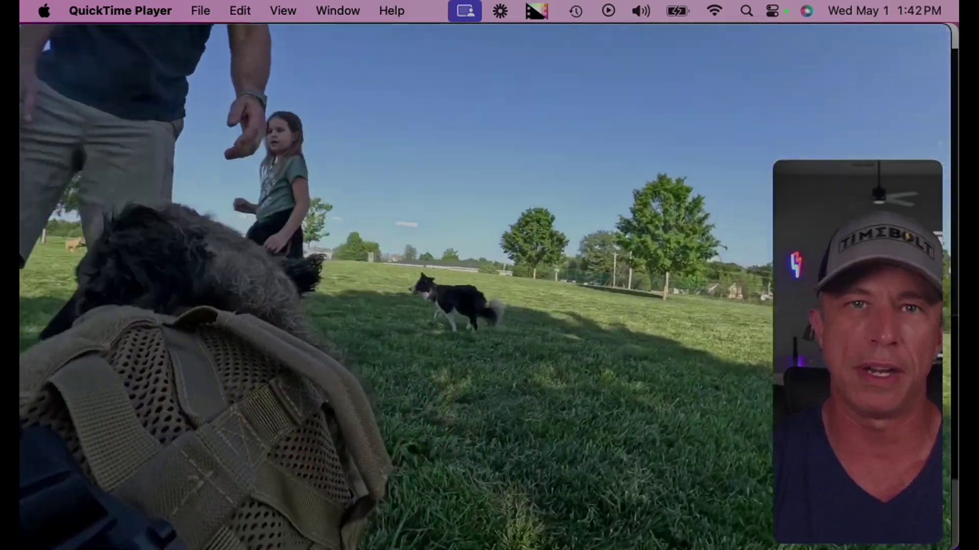
Pause the playback of Episode 4_30 Final.mp4 in QuickTime Player at 00:12.
mouse_move(332, 210)
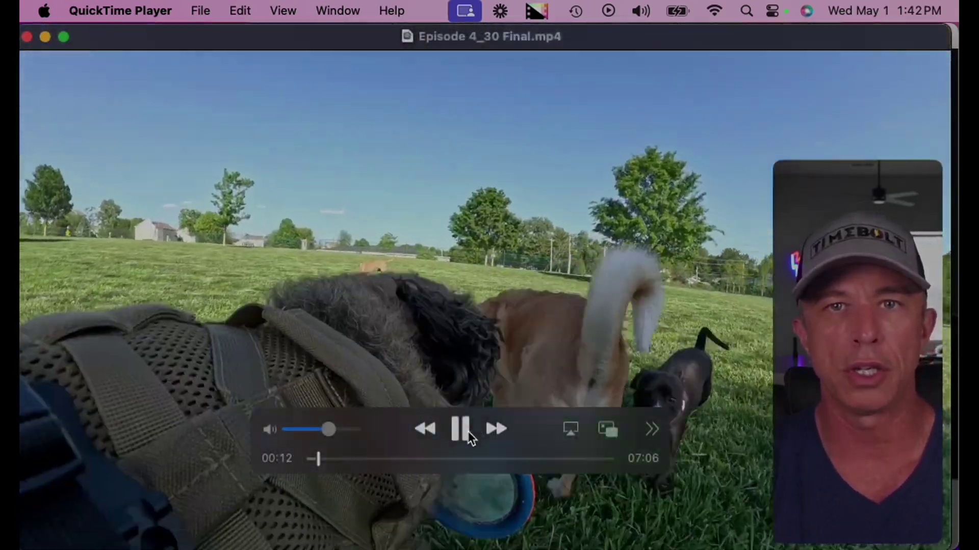
left_click(464, 430)
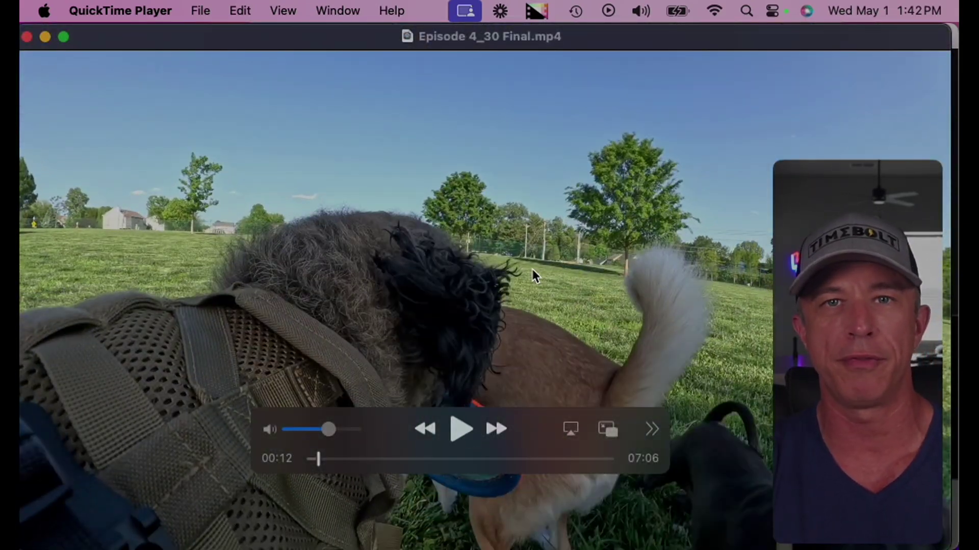